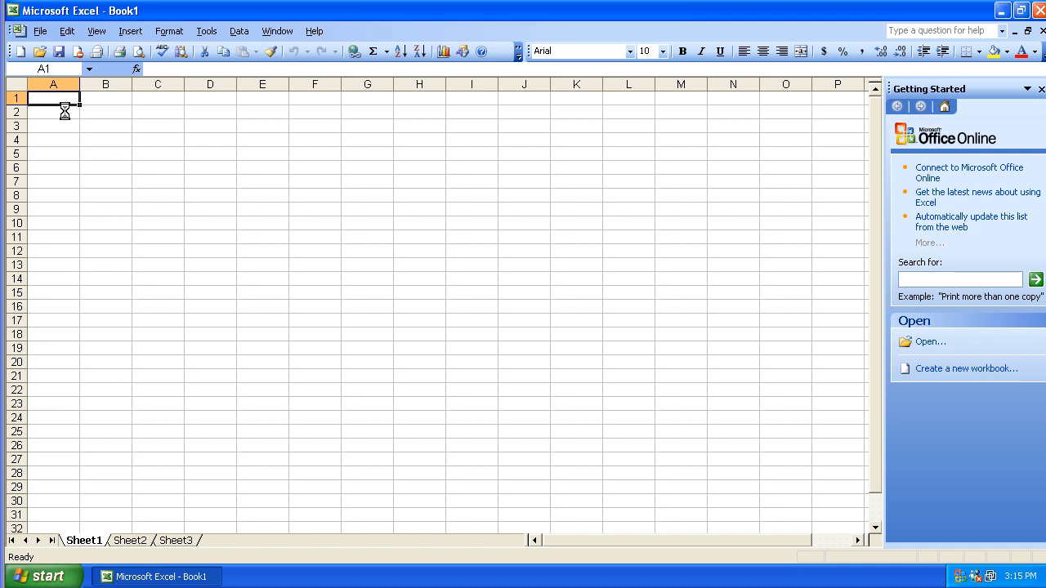
Enter the title "My Family Budget" in cell A1
text(My )
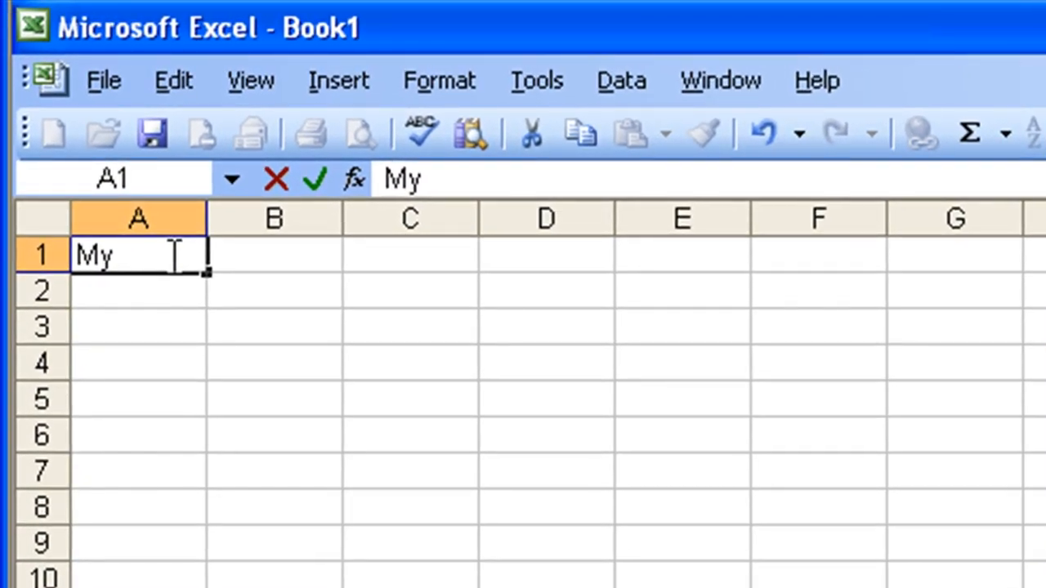
text(Fa)
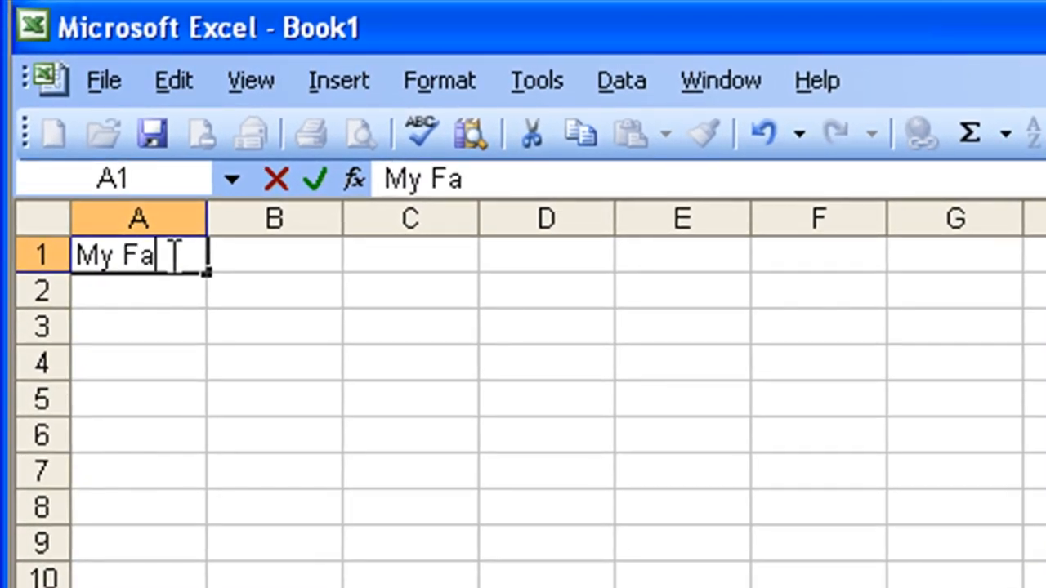
text(mily Budget)
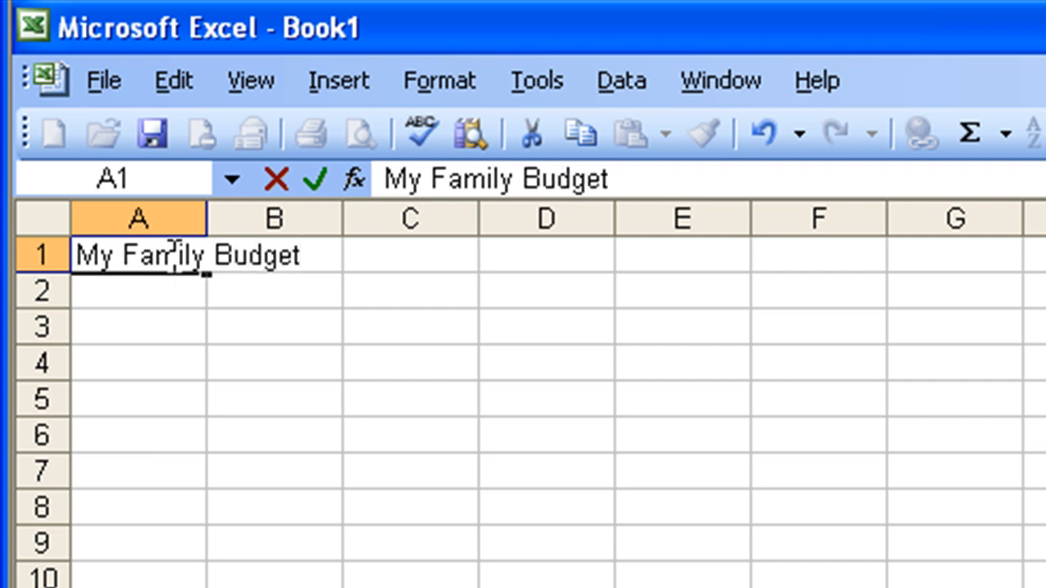
key(ctrl+Return)
key(Return)
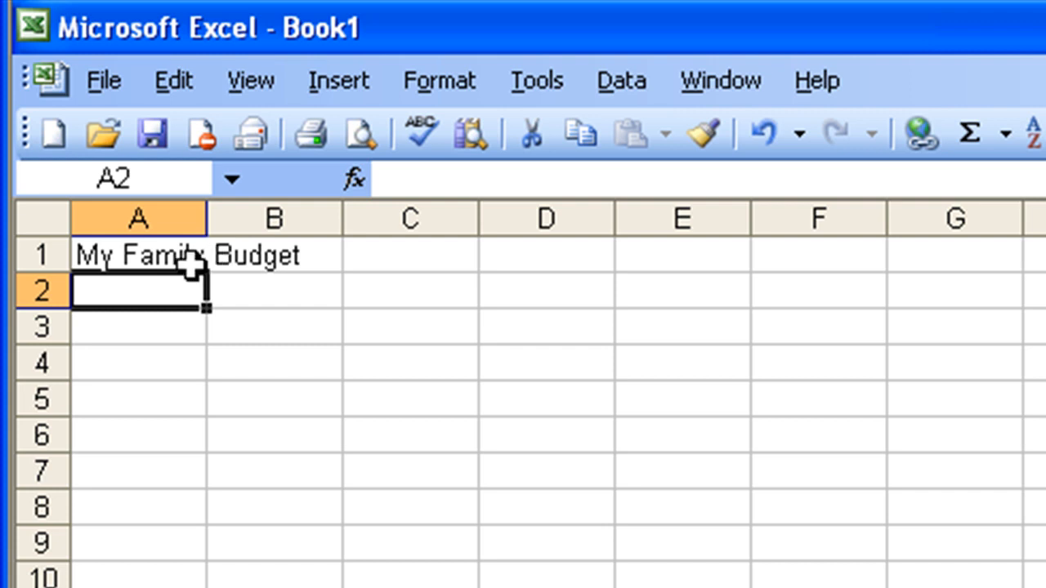
Merge cells A1 through D1 and center the title across them
click(167, 247)
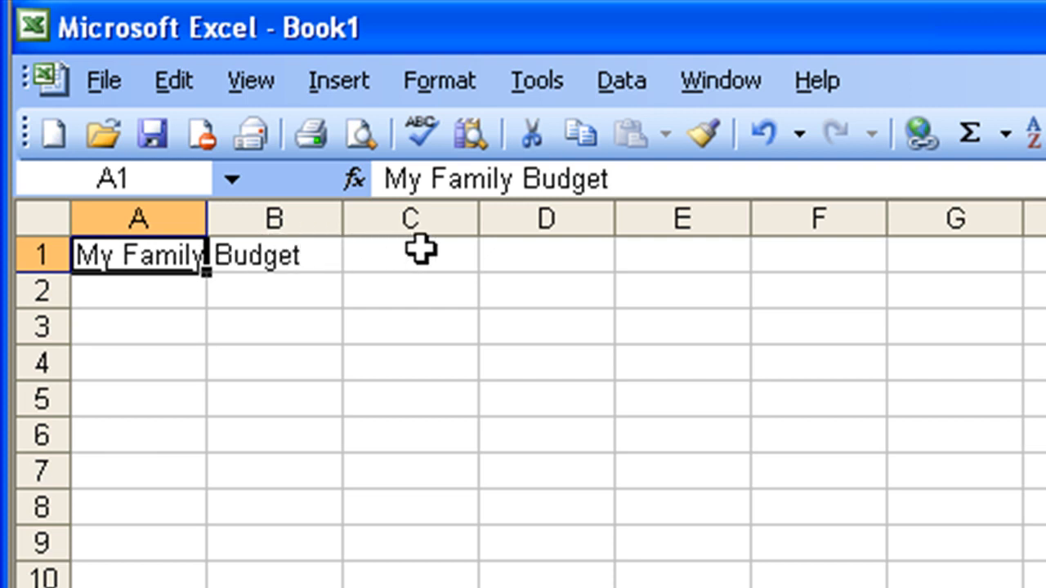
key(shift+Right)
shift+click(545, 255)
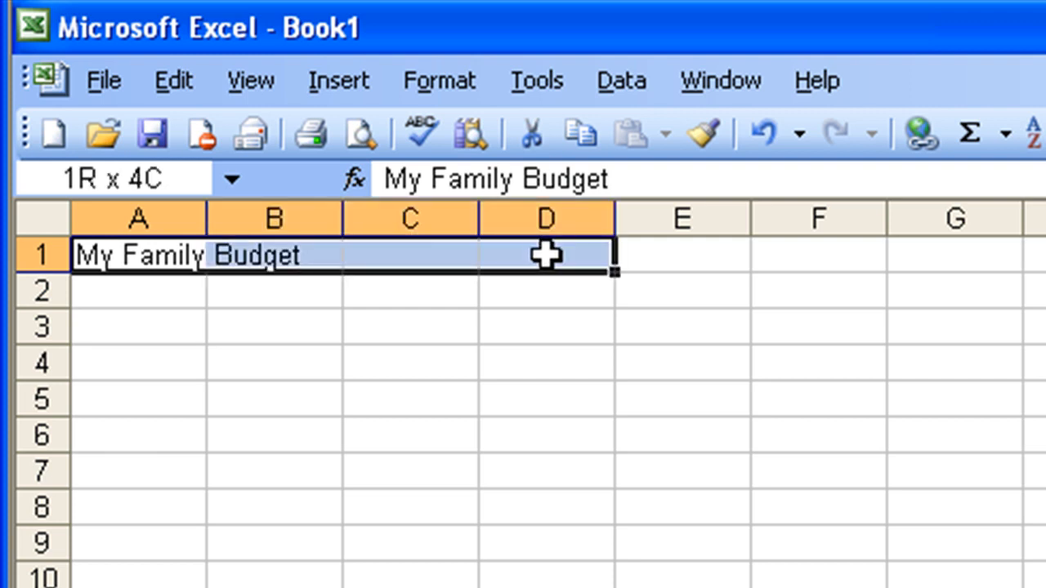
drag(545, 255, 541, 254)
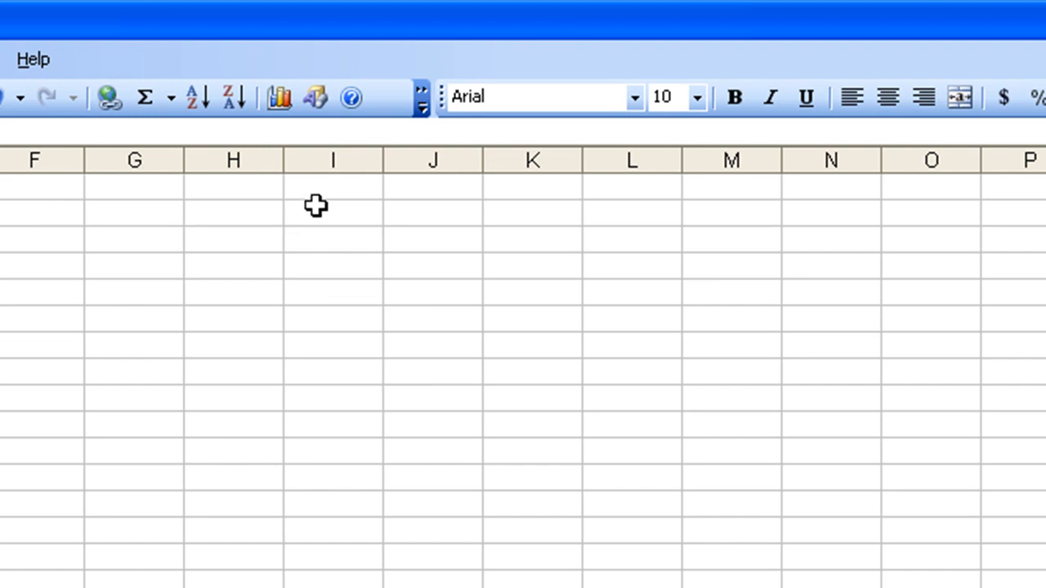
click(960, 98)
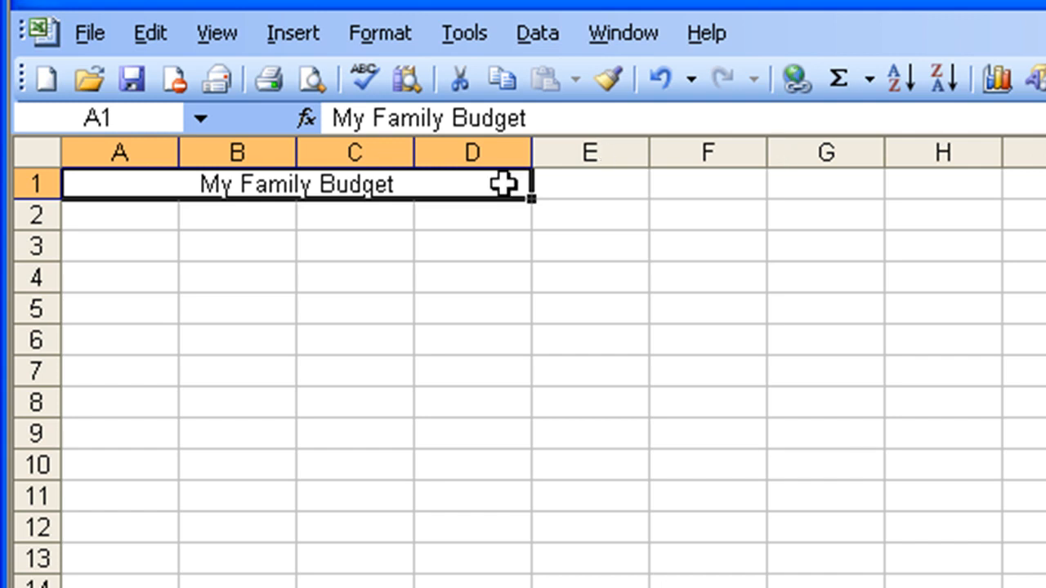
Enter the label "Paycheck" in cell A3 and "Budgeted Payout" in cell A4
click(87, 246)
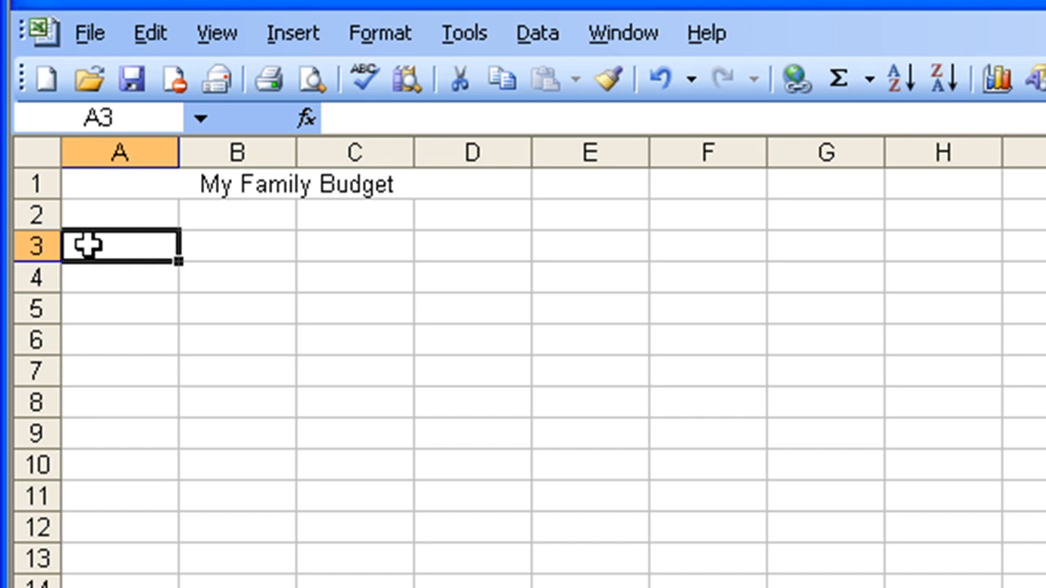
text(Pay)
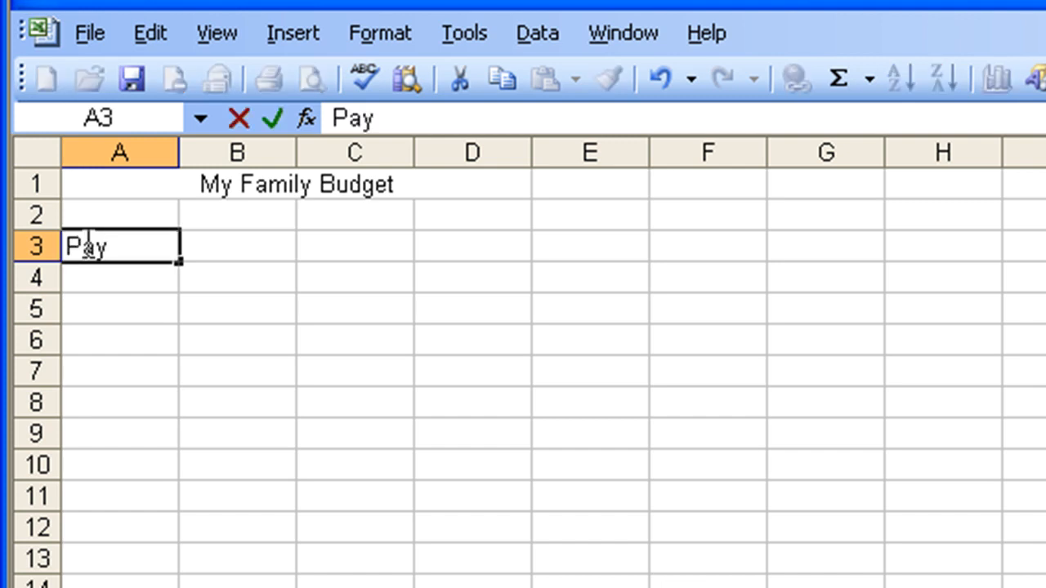
text(check)
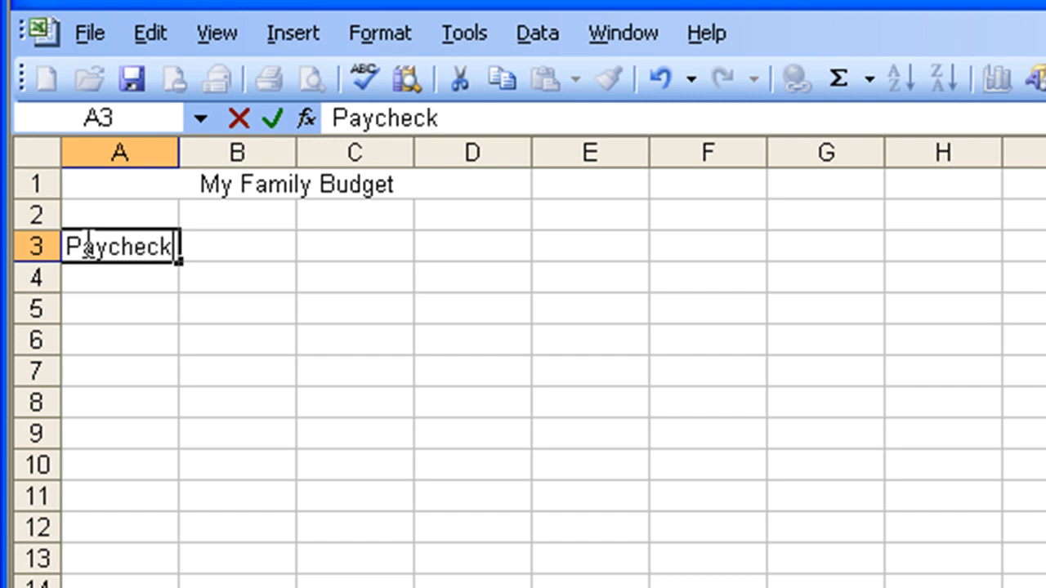
key(Return)
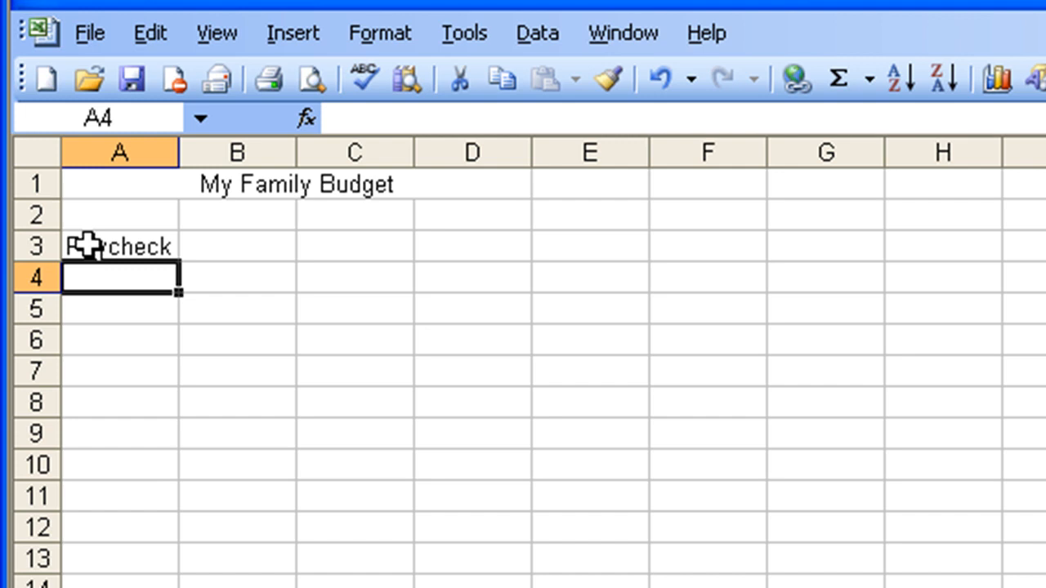
text(Bud)
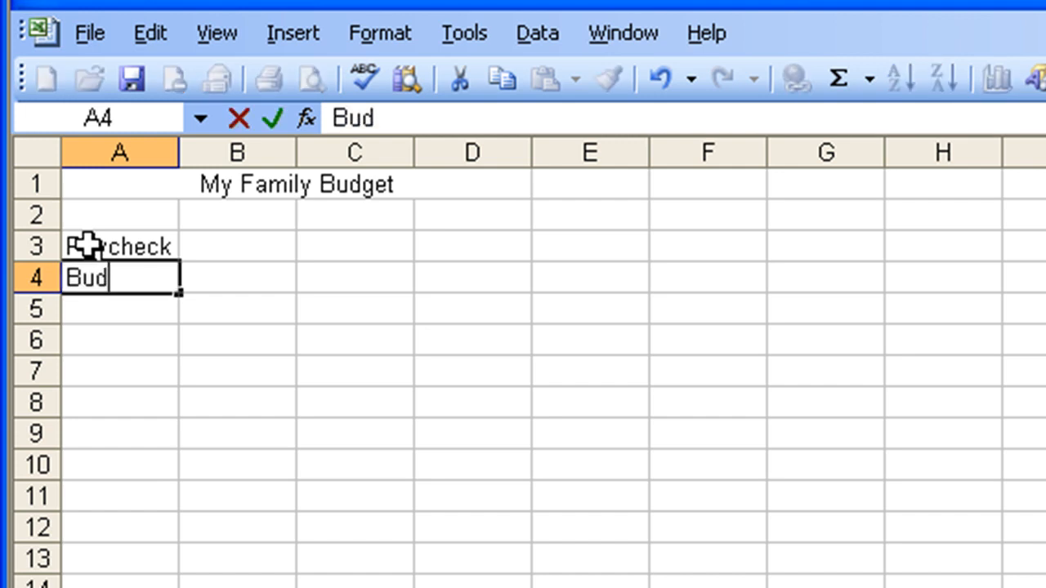
text(geted)
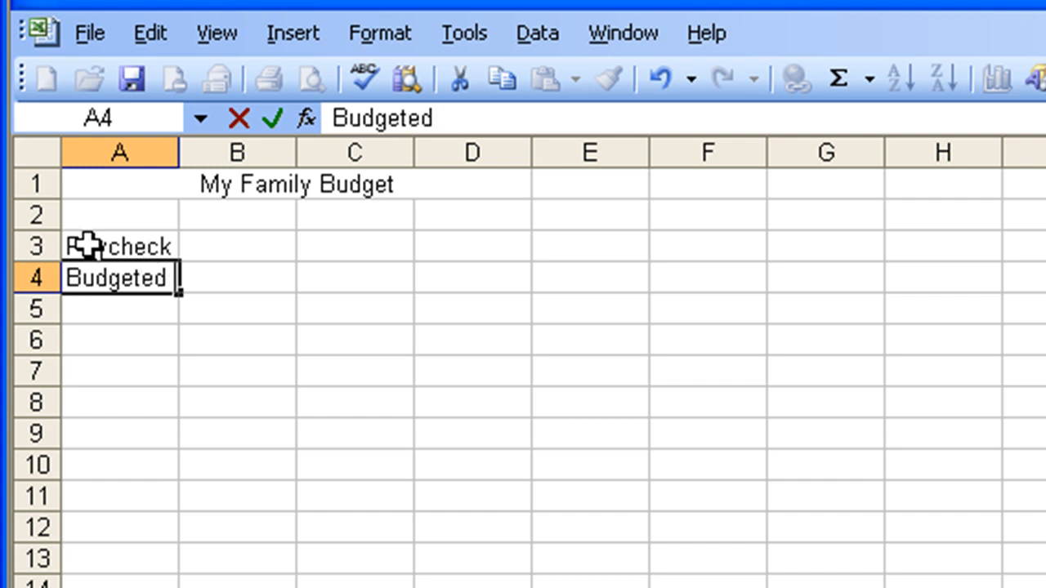
text( Payout)
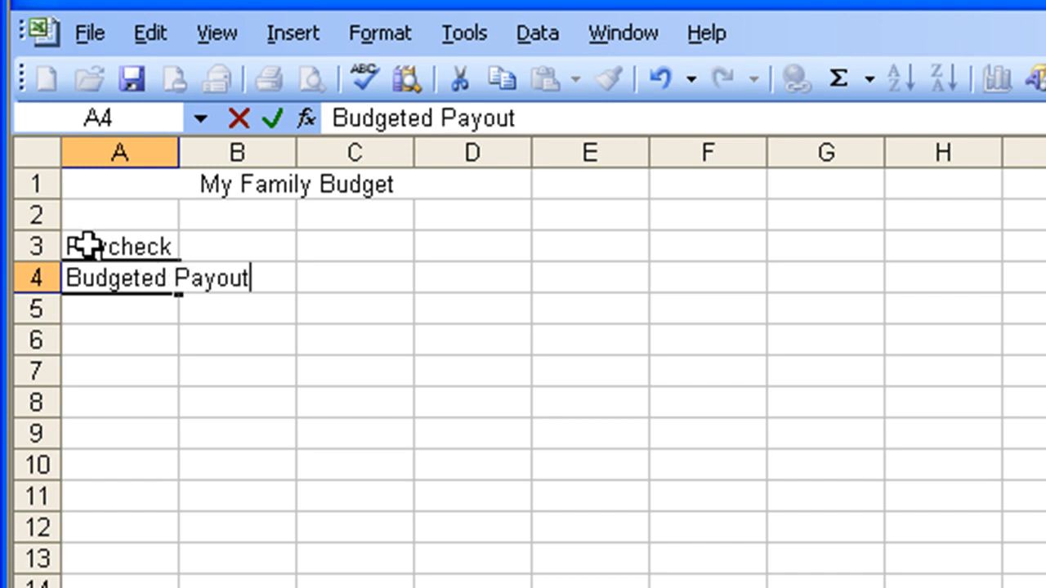
key(Return)
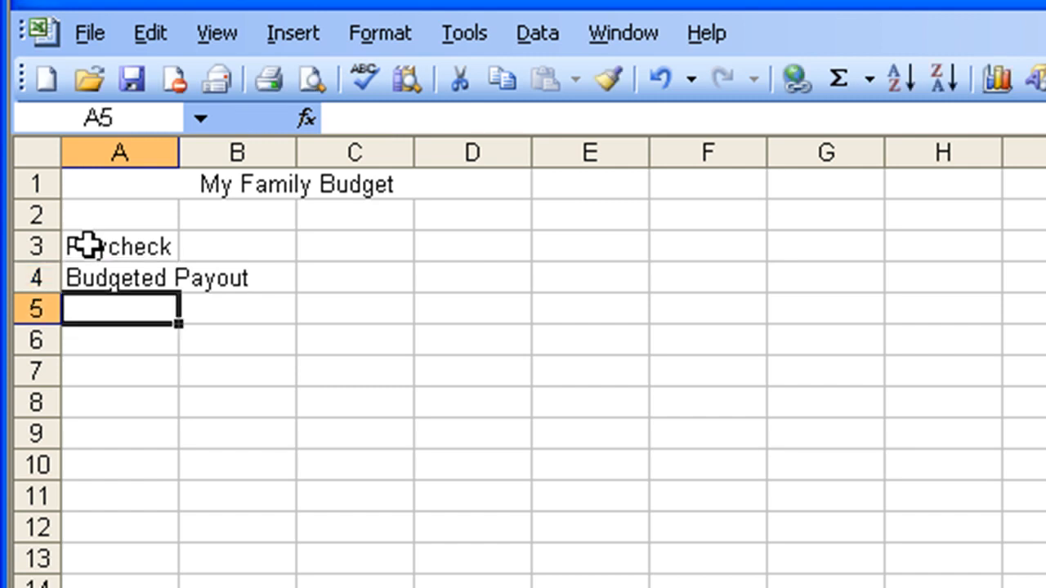
Enter the label "Remaining Money" in cell A5
text(Rem)
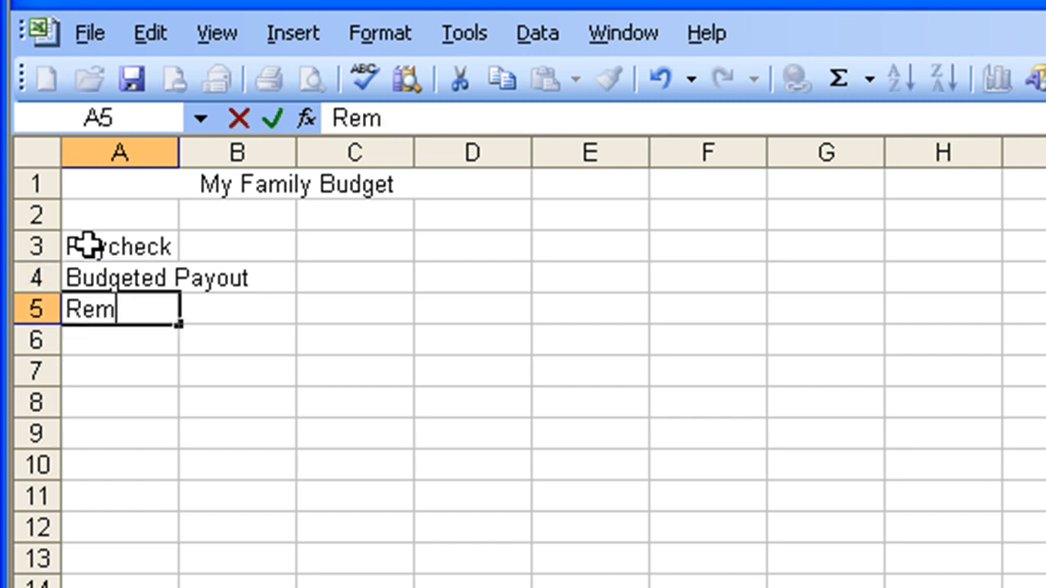
text(aining Mondy)
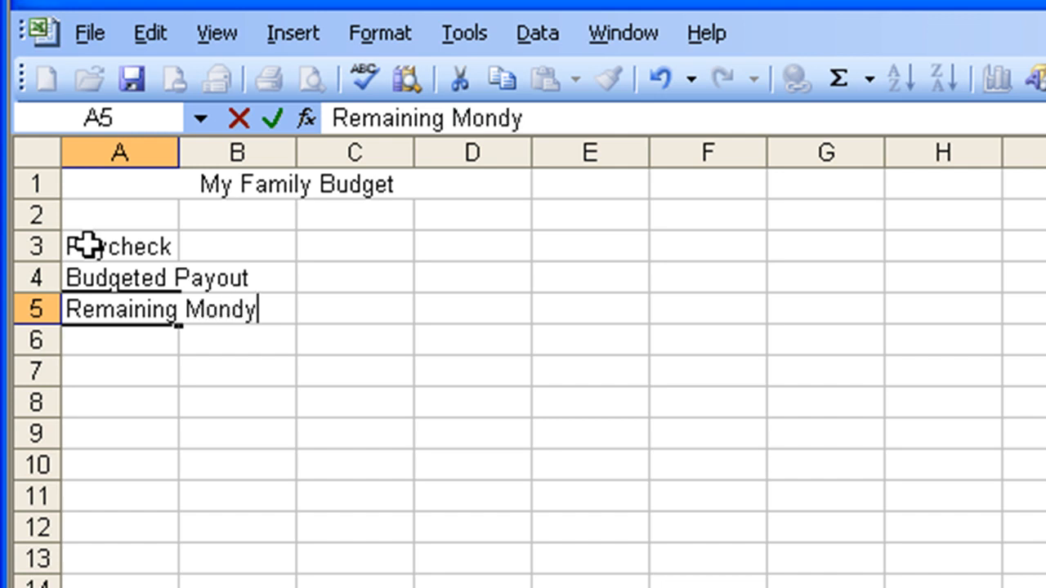
key(BackSpace)
text(ey)
key(Return)
Merge the column A and B cells separately in each of rows 3, 4 and 5, keeping general horizontal alignment
drag(147, 246, 198, 245)
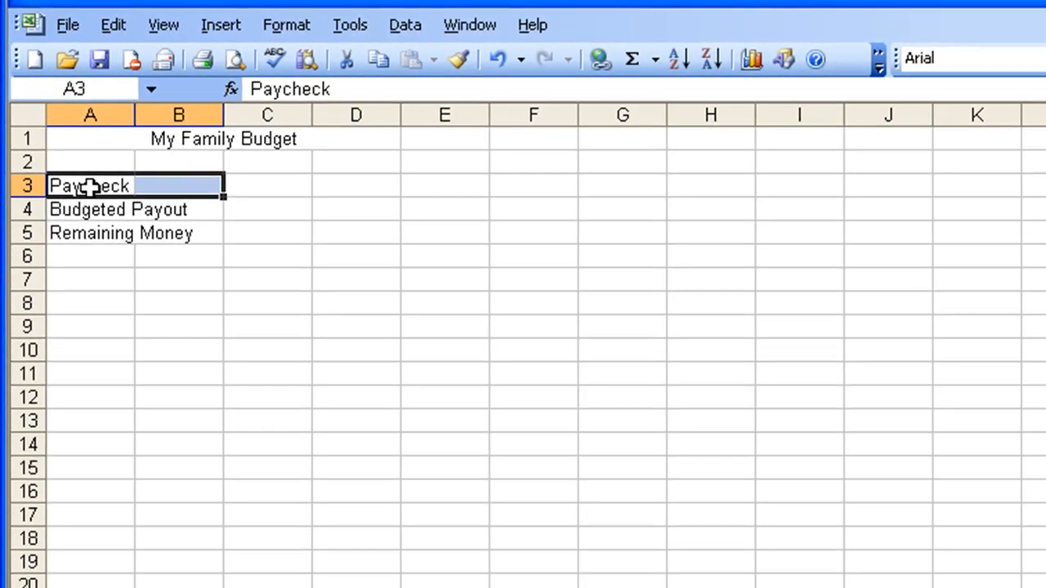
right_click(90, 187)
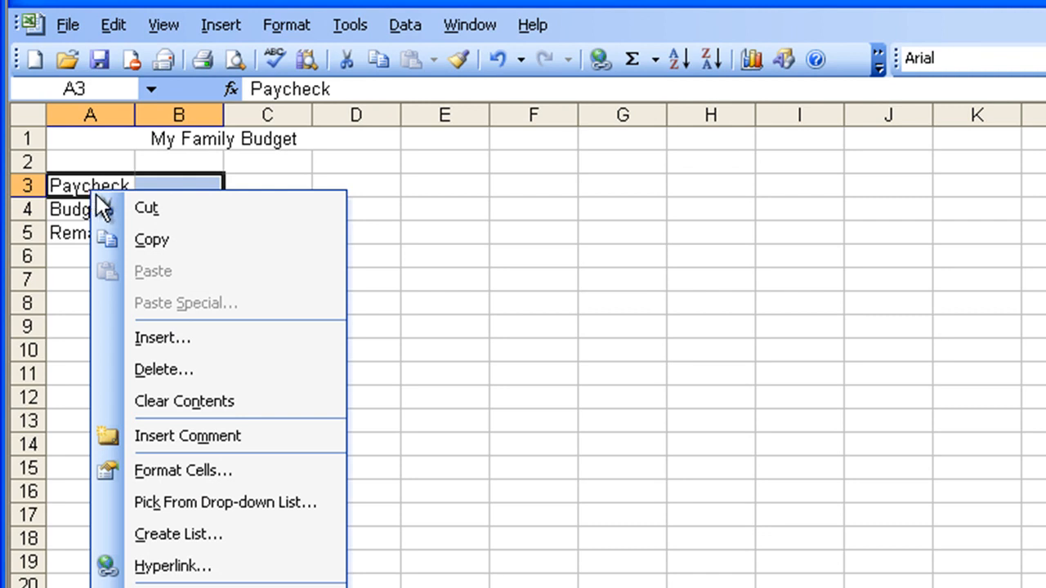
click(151, 461)
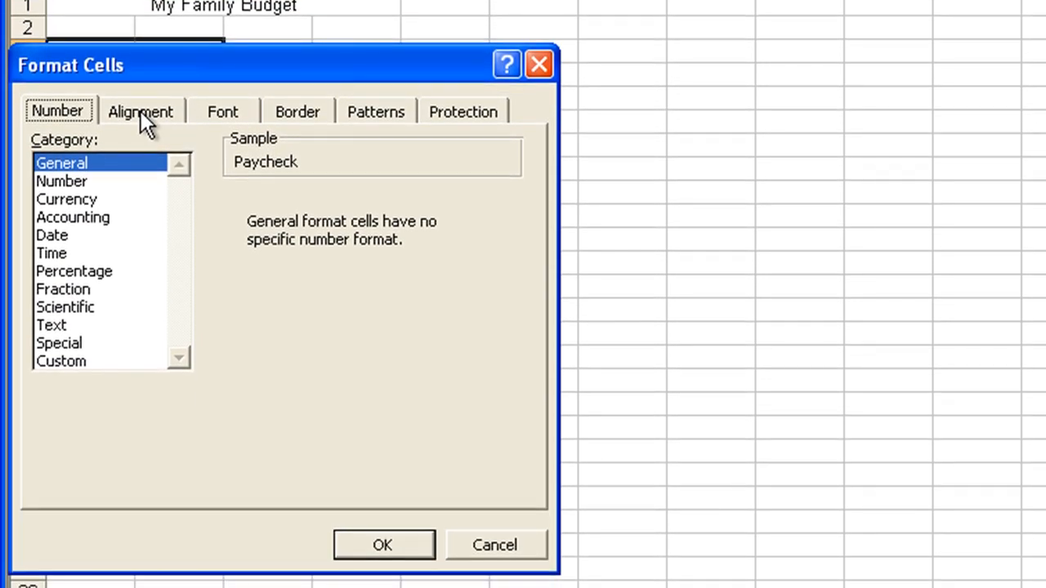
click(140, 114)
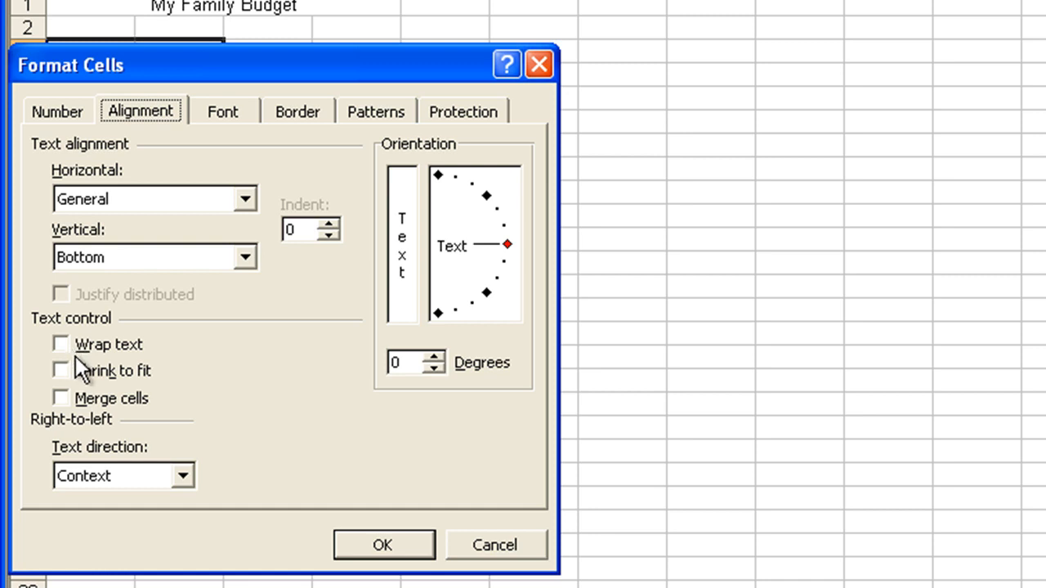
click(60, 399)
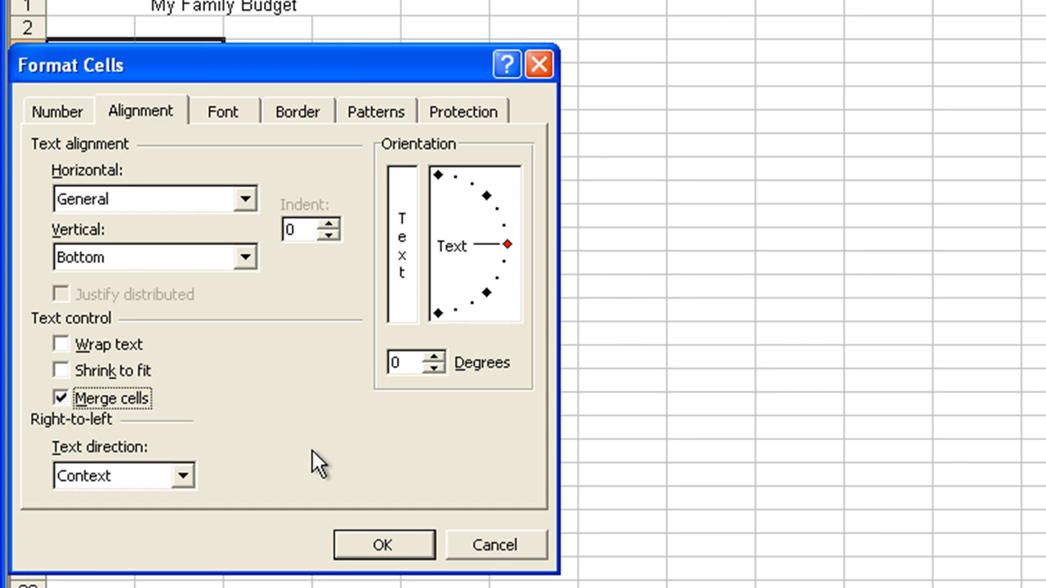
click(354, 544)
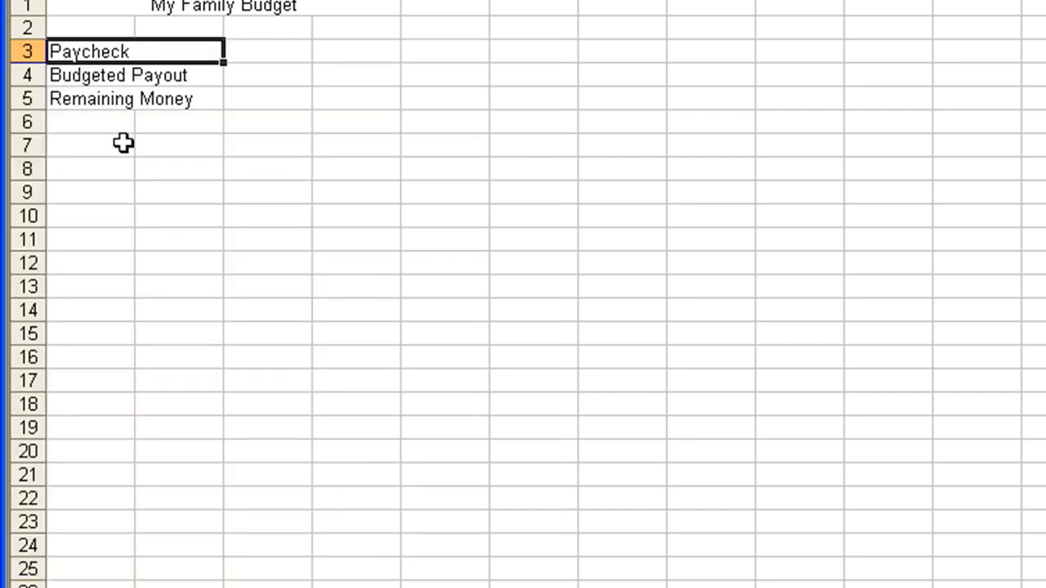
drag(103, 80, 152, 80)
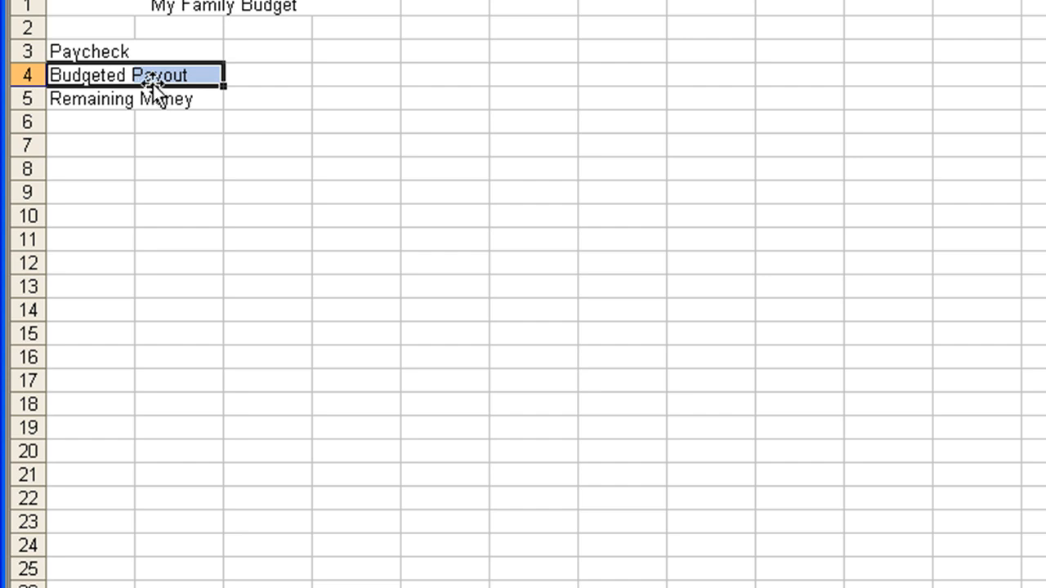
click(121, 99)
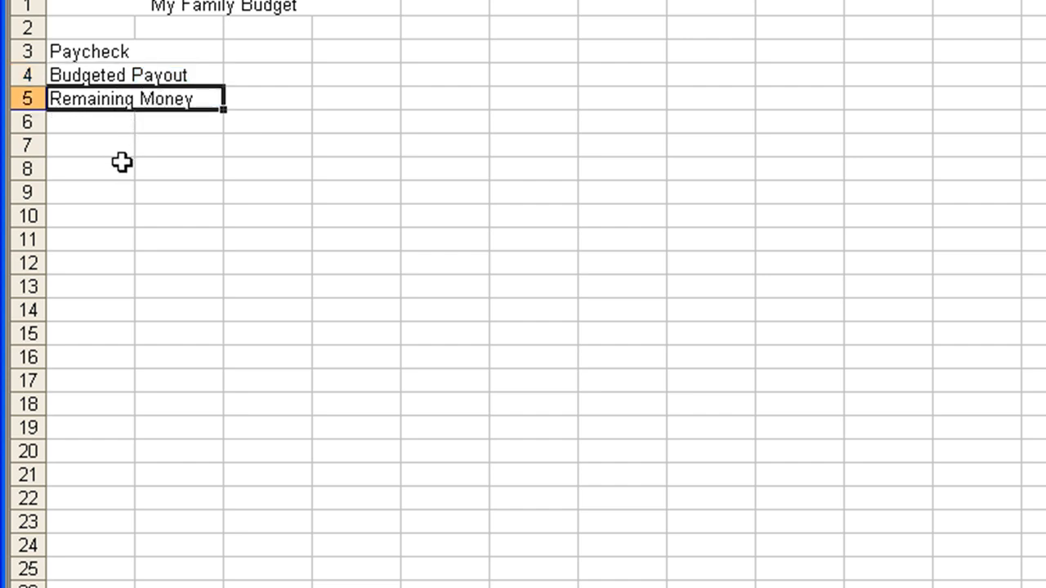
Widen column A to roughly the length of the "Remaining Money" label
click(120, 166)
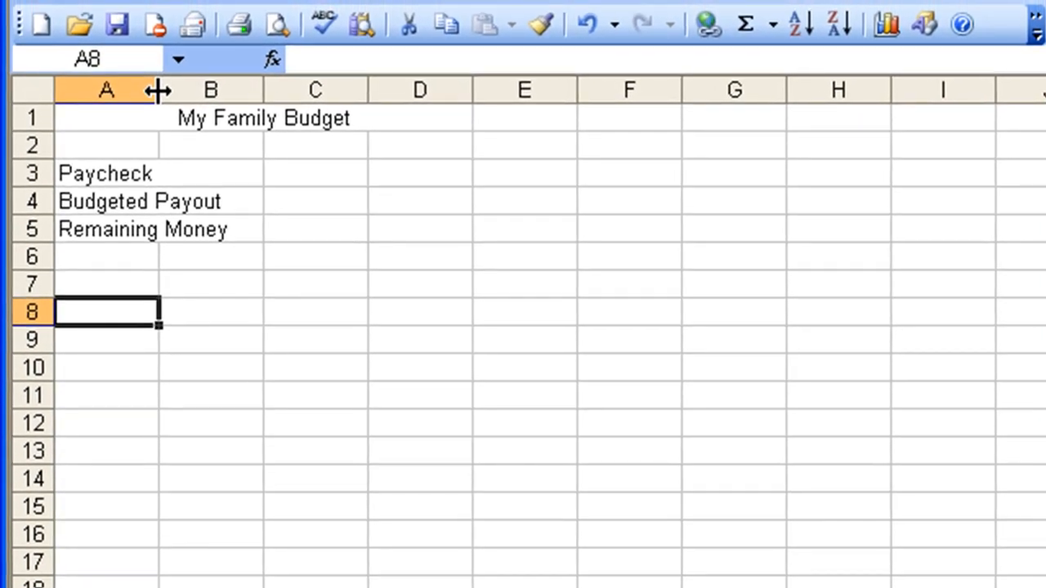
drag(157, 90, 162, 91)
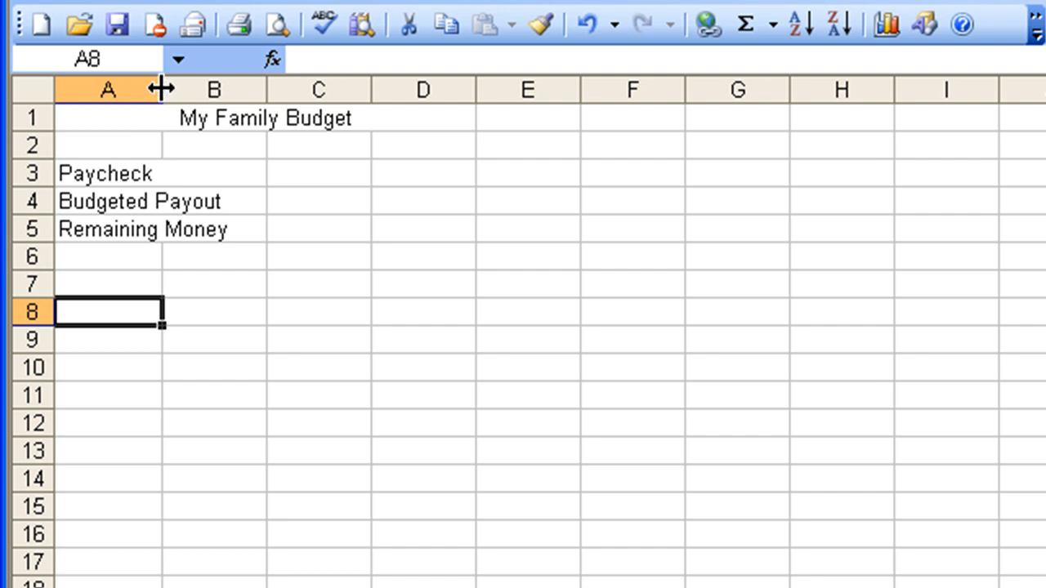
drag(161, 88, 224, 87)
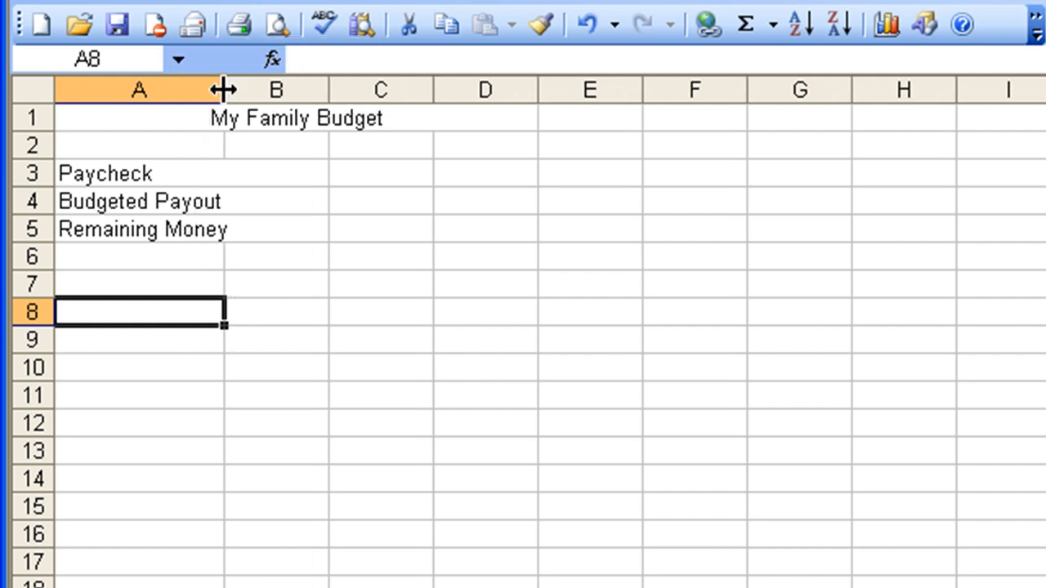
Add the column headings "Amount" in cell B7 and "Item" in cell A7
click(255, 278)
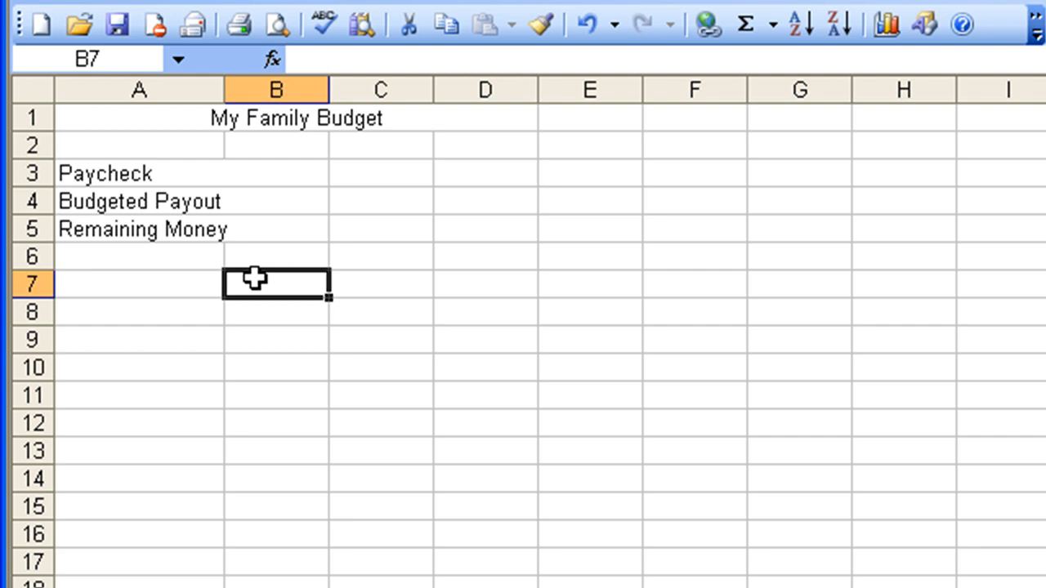
text(Amount)
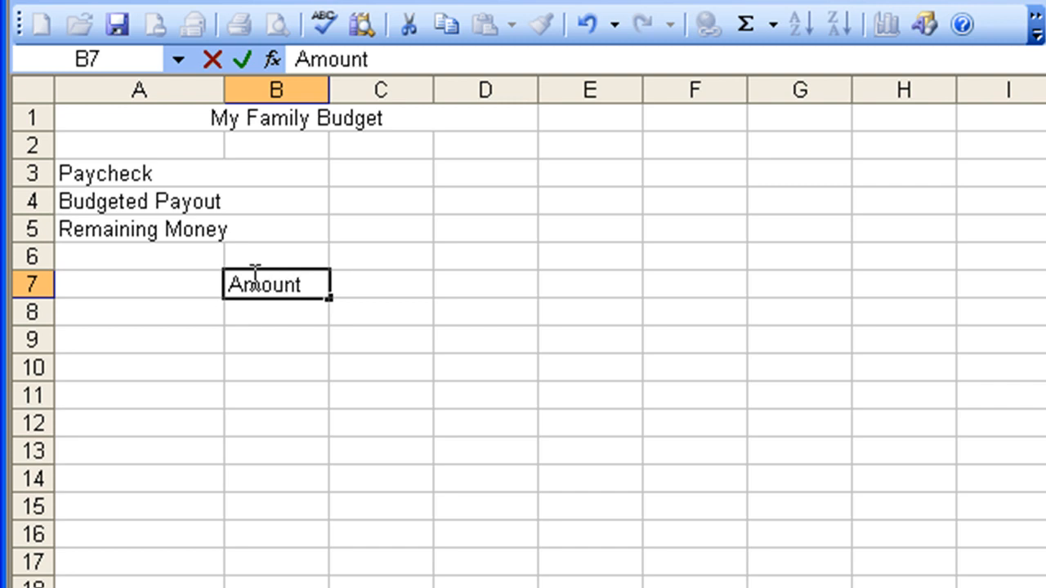
key(Return)
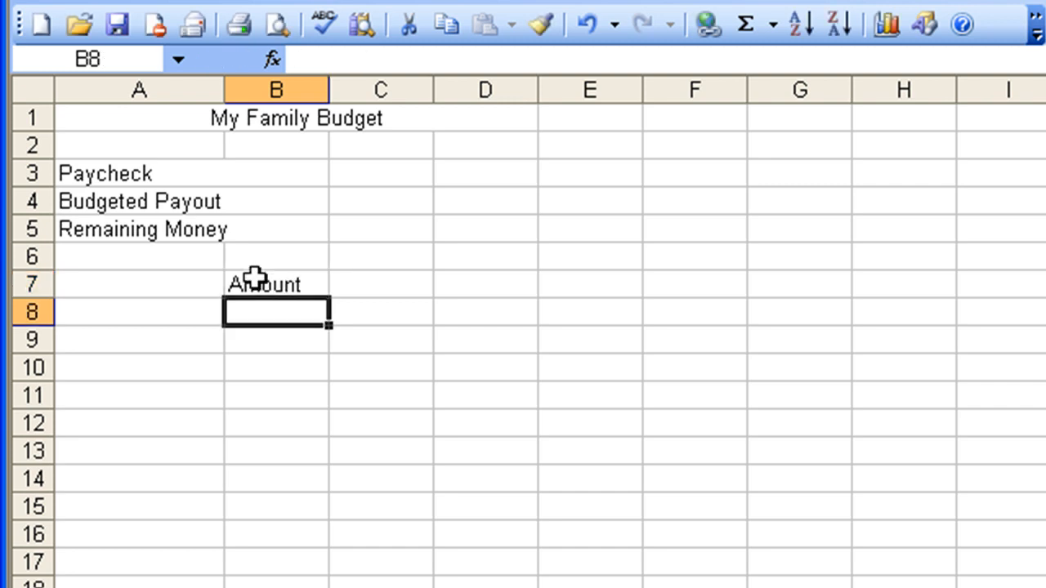
click(94, 283)
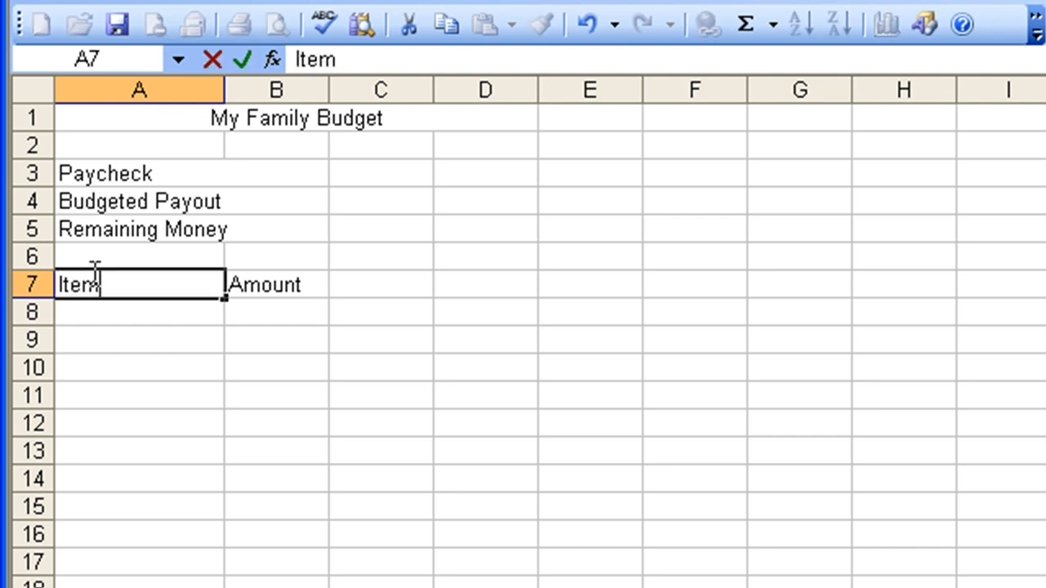
key(Return)
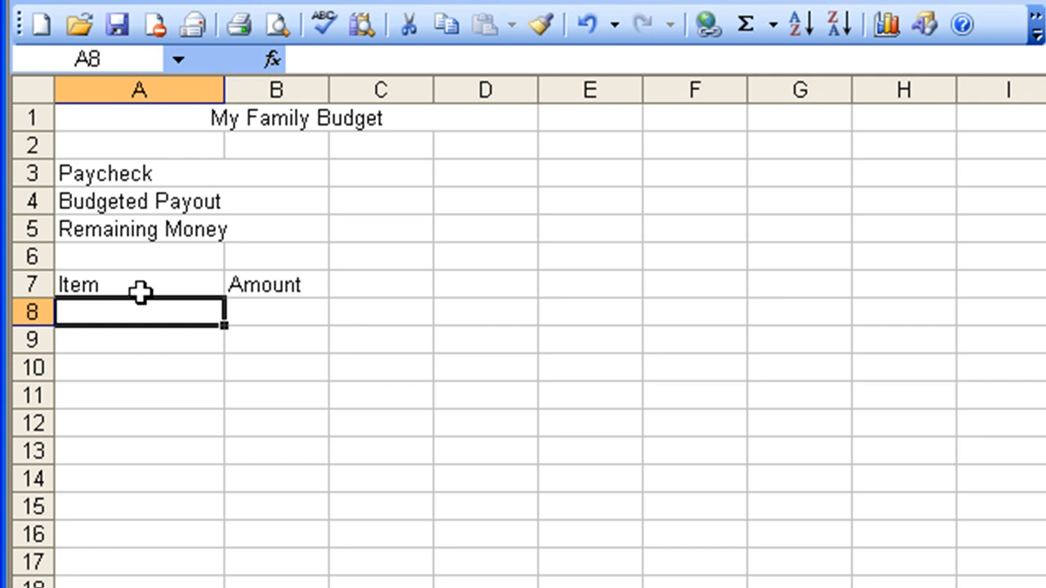
Enter the budget items "Rent/Payment", "Gas" and "Electric" in cells A8 to A10
text(Rent)
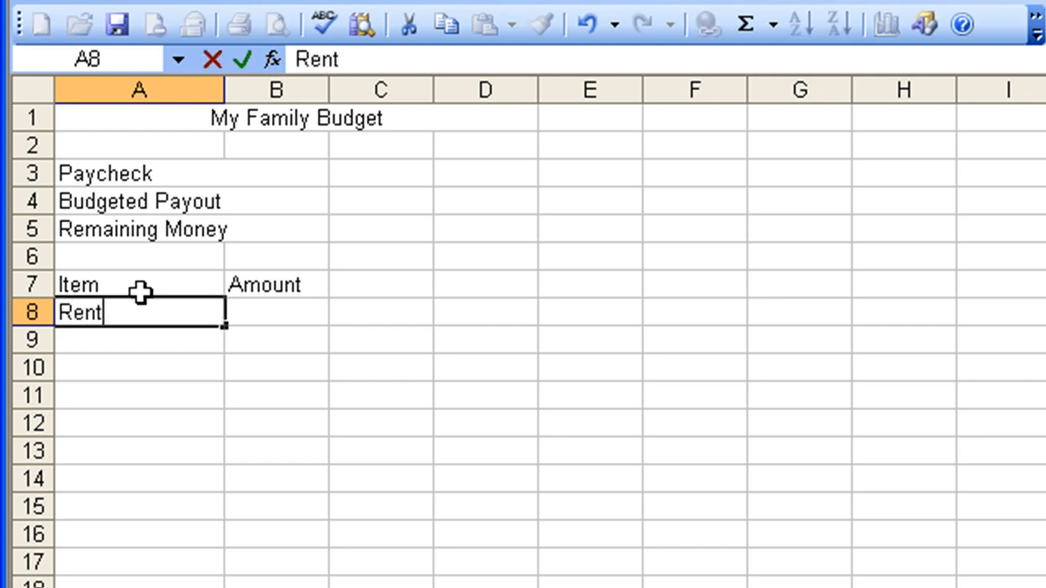
text(/Pay)
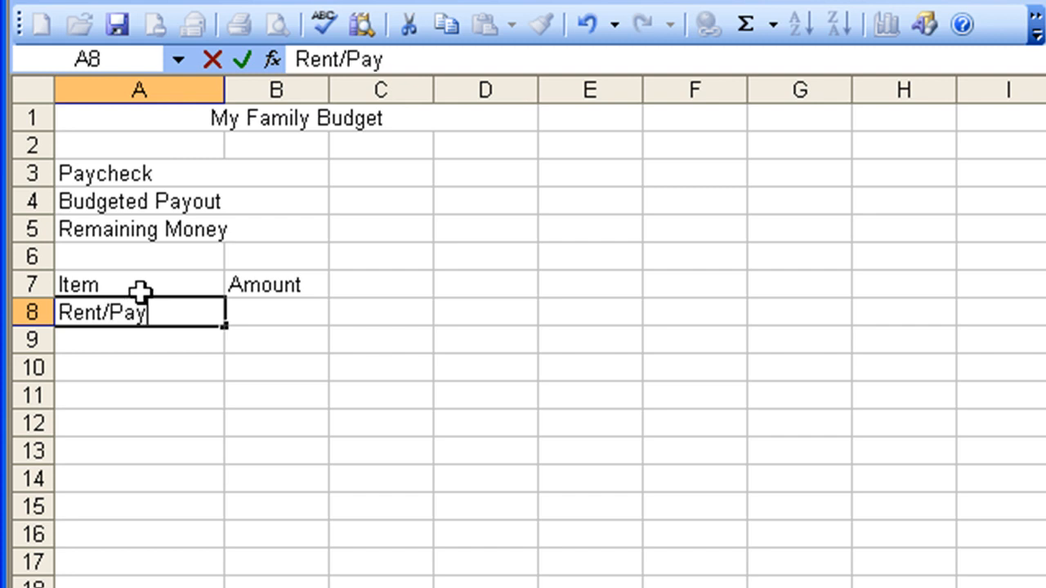
text(ment)
key(Return)
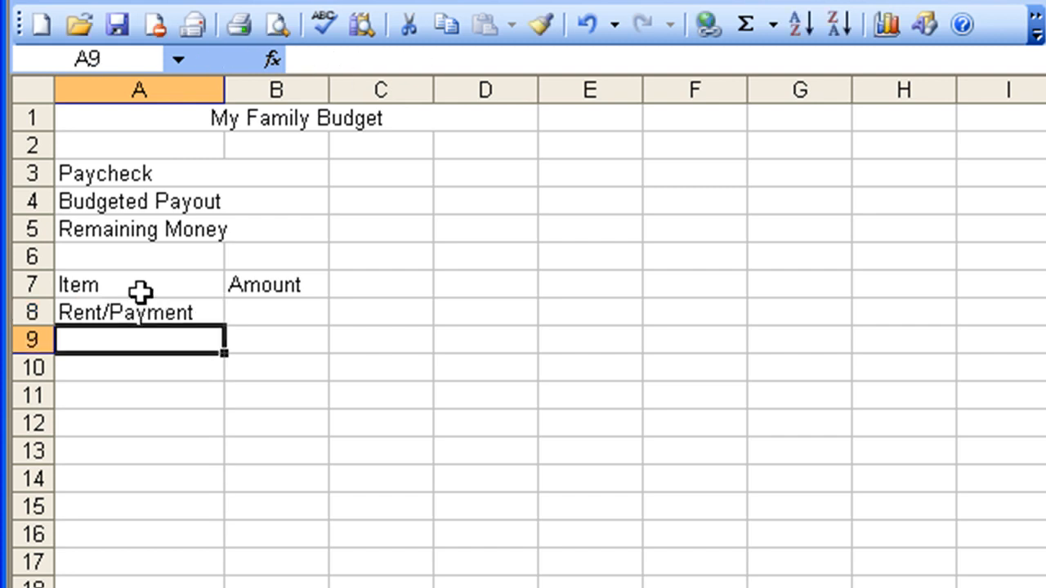
text(Gas)
key(Return)
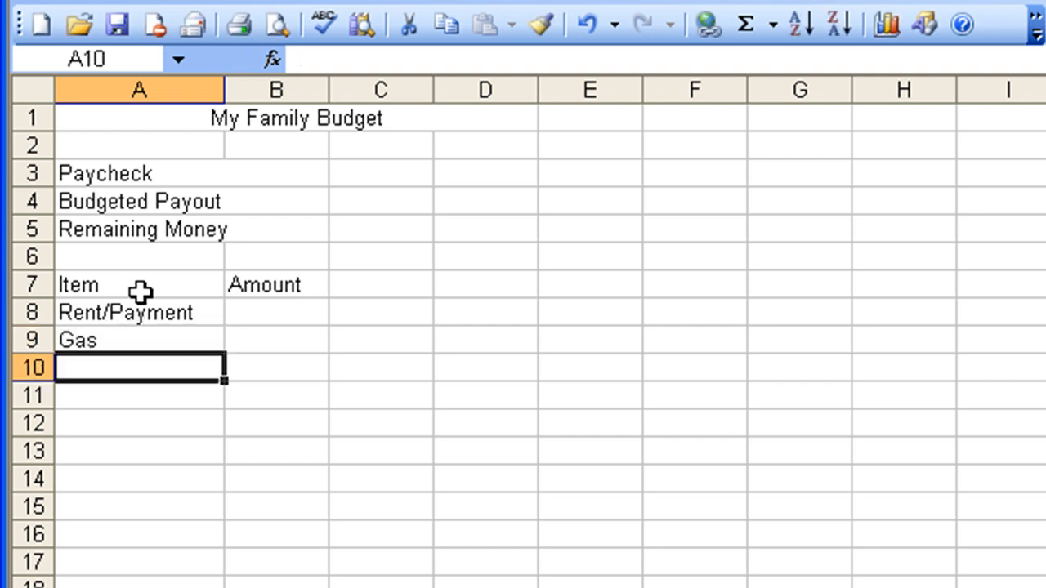
text(Electric)
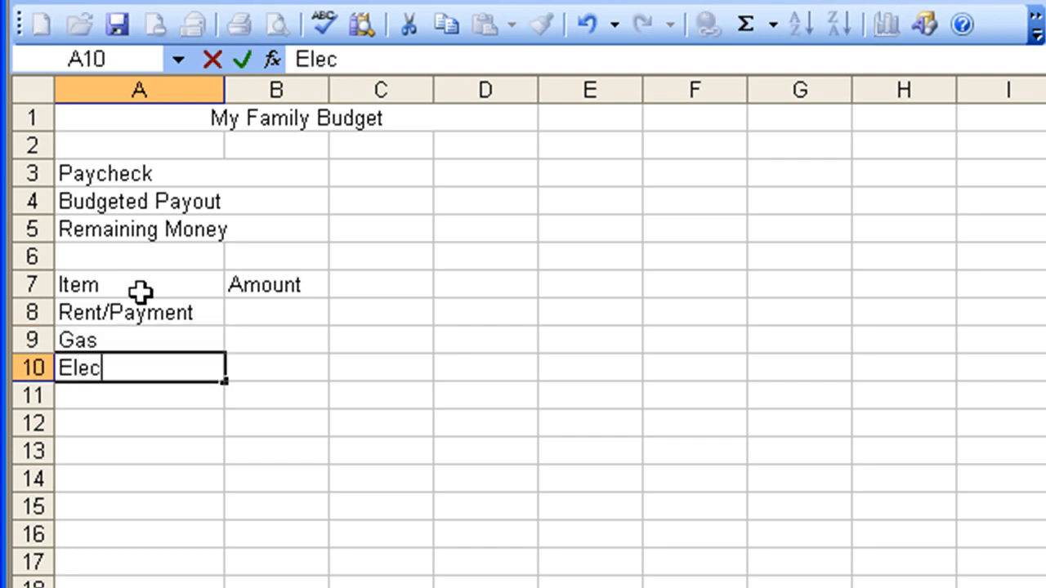
key(Return)
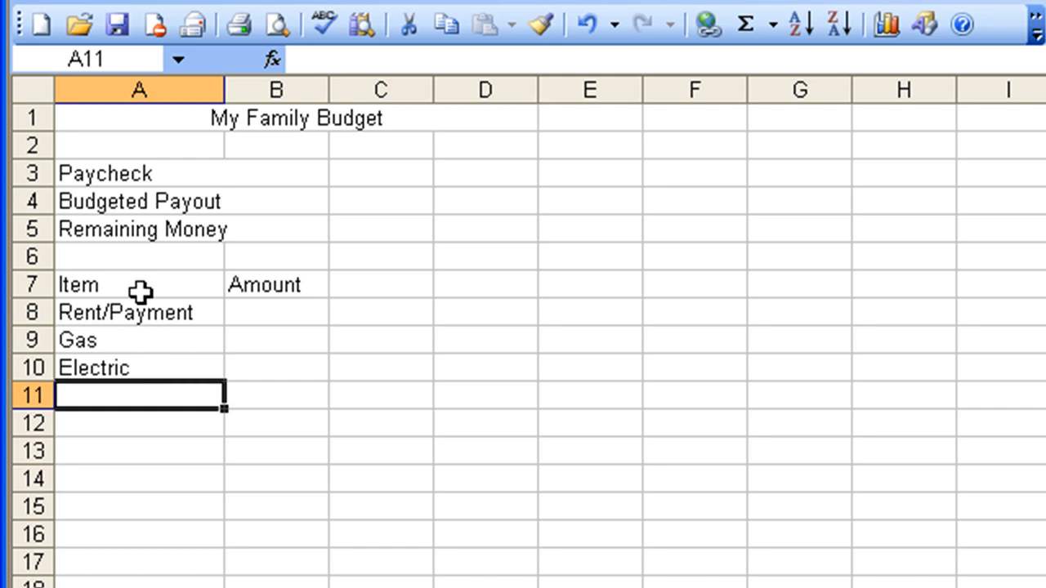
Continue the item list with "Fuel", "Food" and "Movie" in cells A11 to A13
text(Fuel)
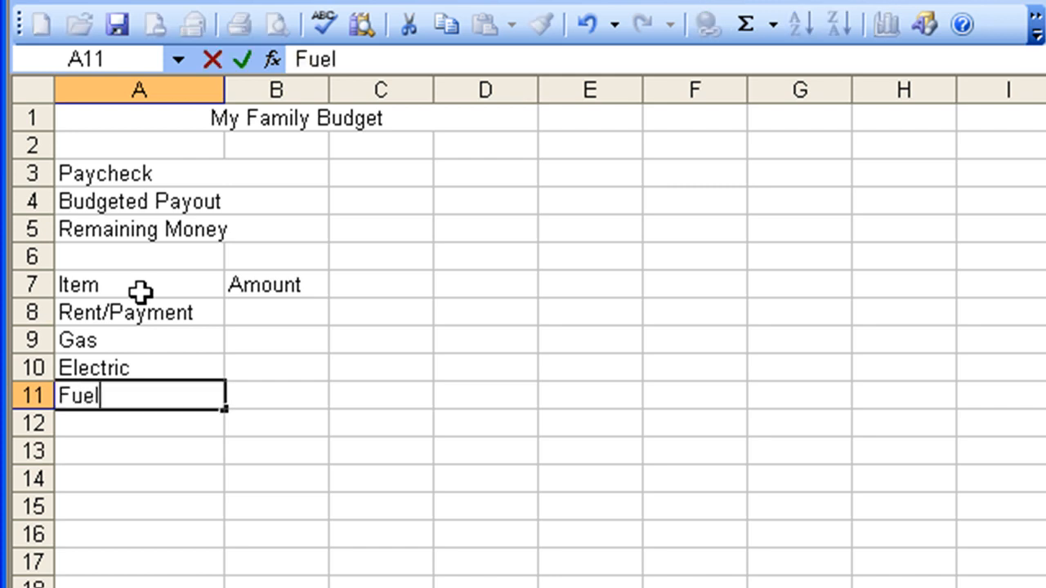
key(Return)
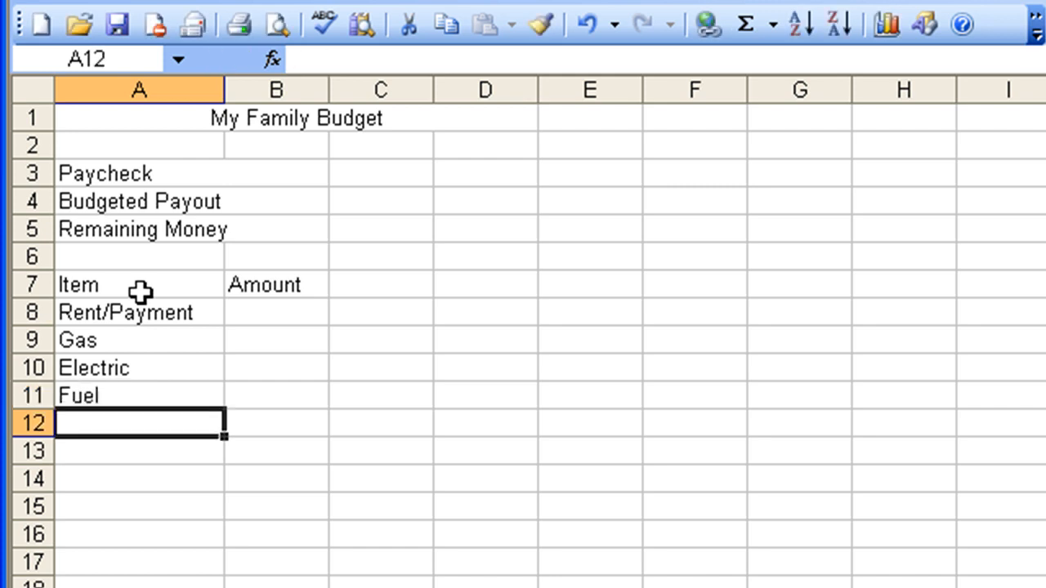
text(Food)
key(Return)
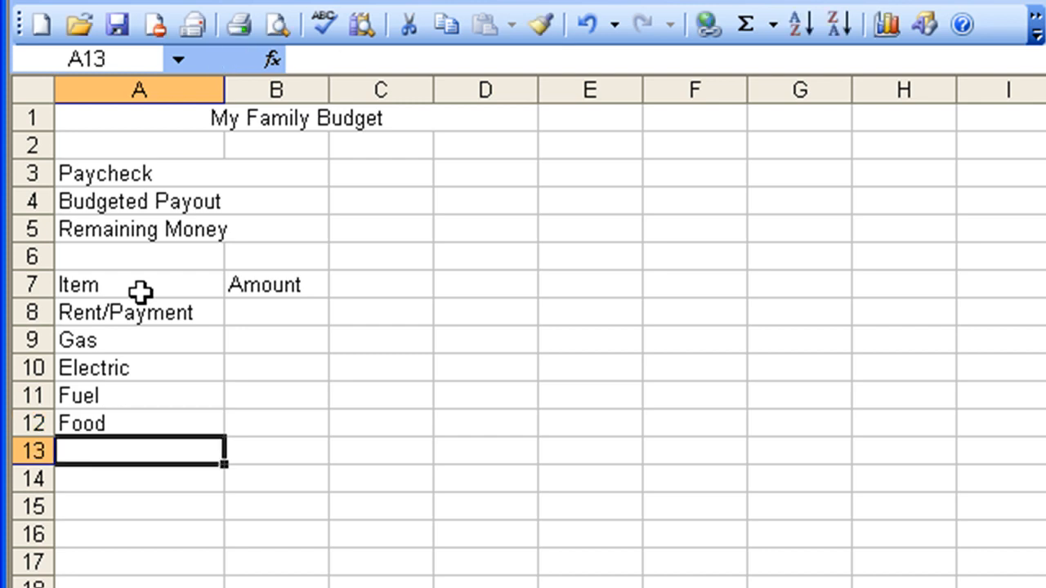
text(Movie)
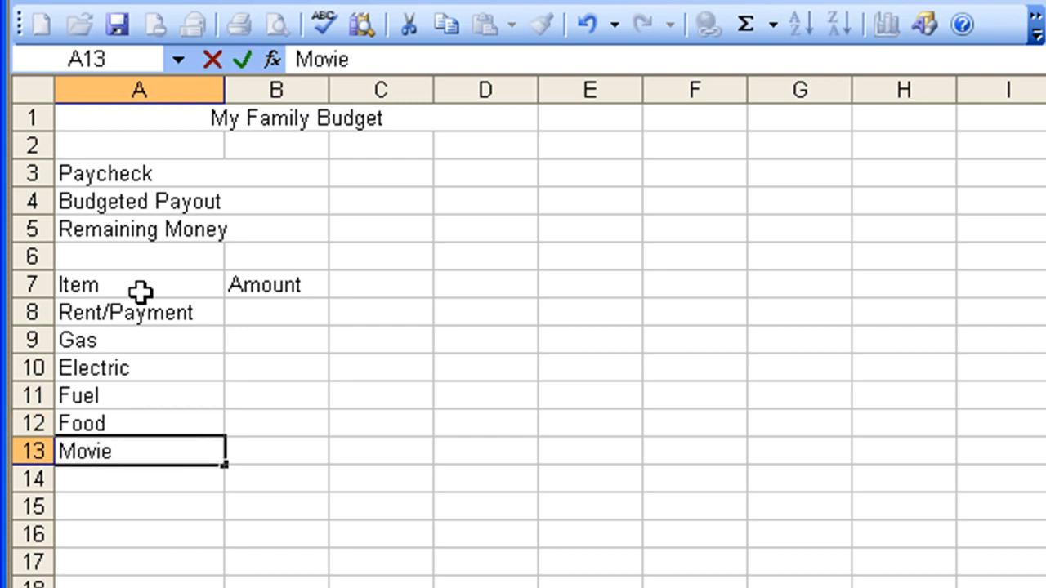
key(Return)
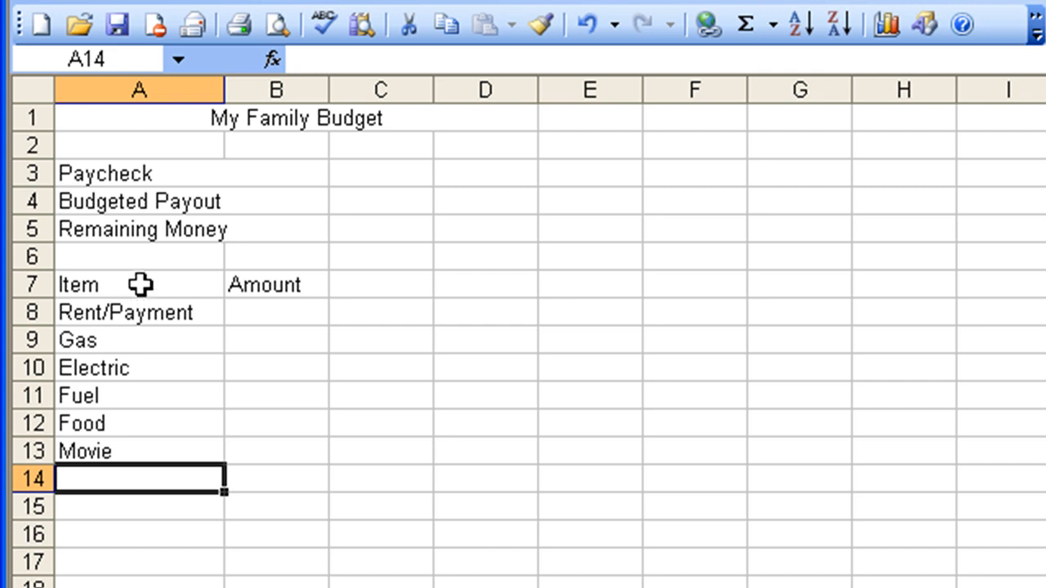
Right-align the Paycheck, Budgeted Payout and Remaining Money labels in rows 3 to 5, and widen column C slightly
click(119, 177)
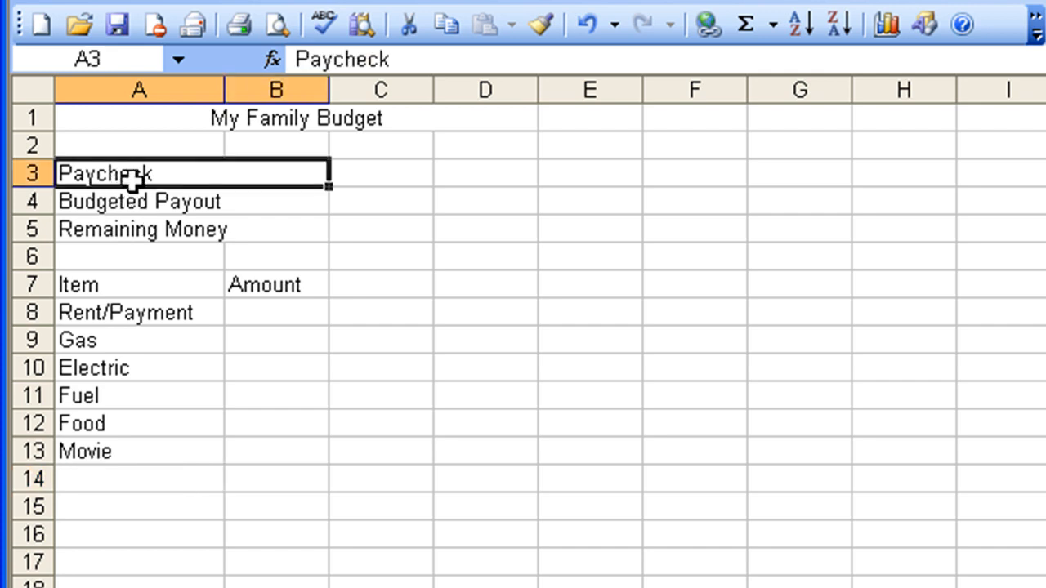
drag(133, 184, 133, 238)
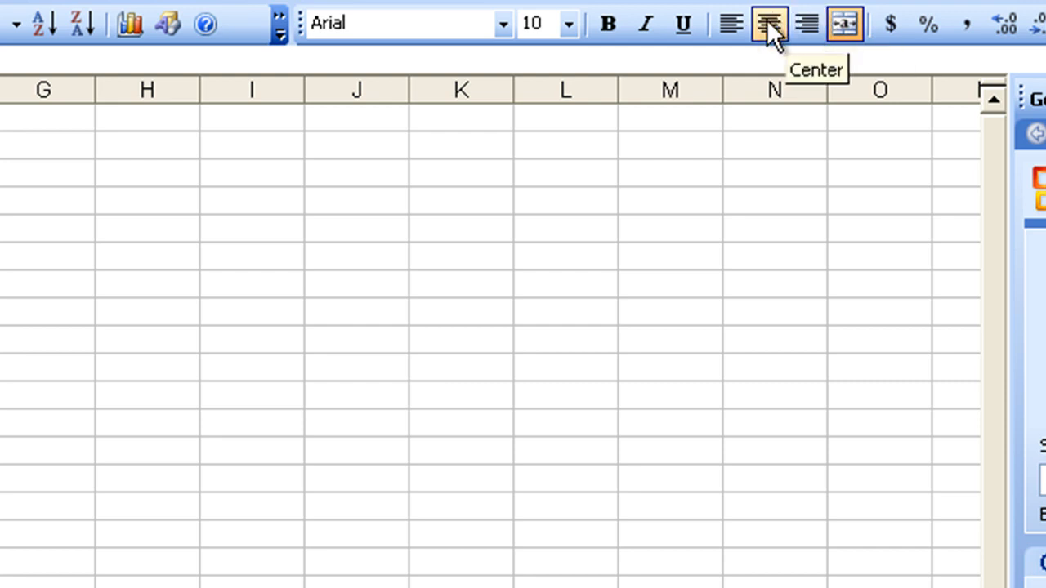
click(738, 26)
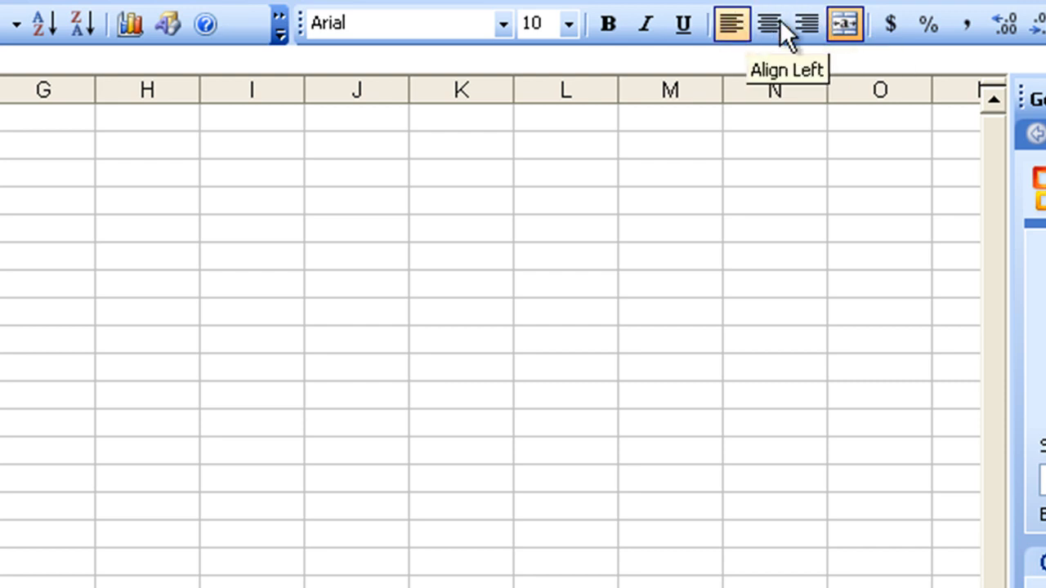
click(822, 23)
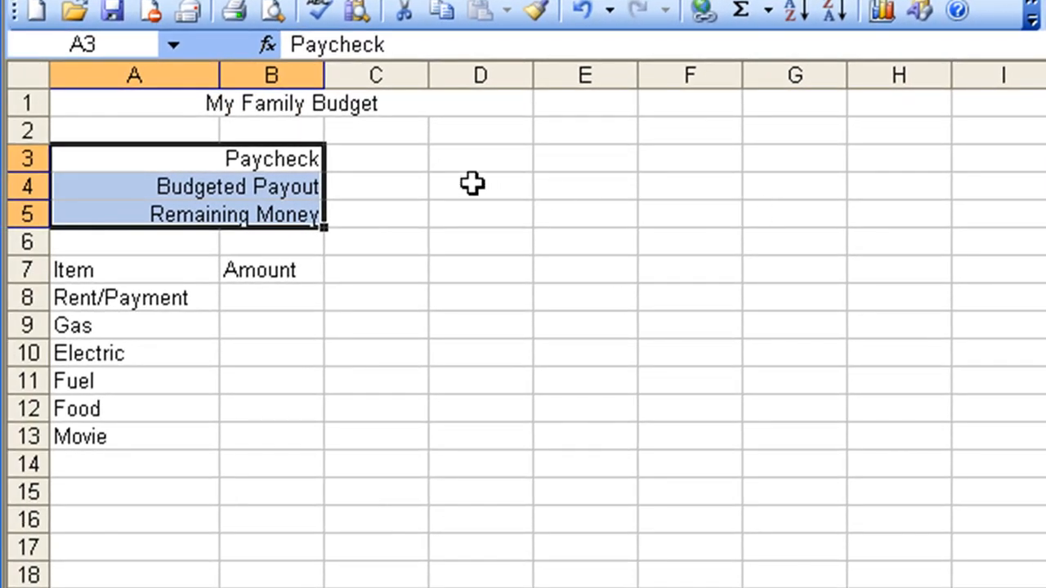
click(389, 163)
drag(428, 74, 454, 74)
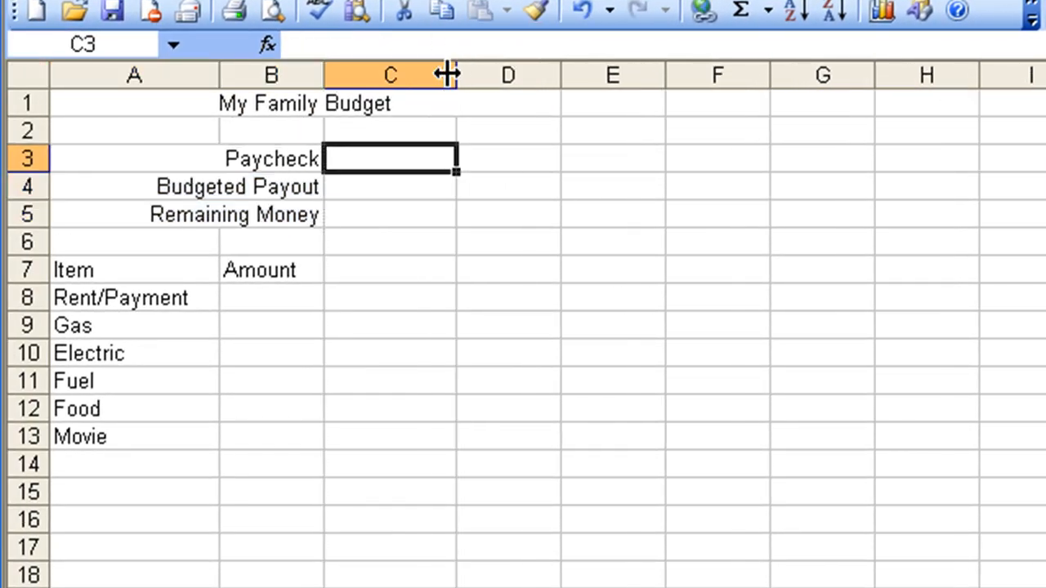
Enter the amounts 400 for Rent/Payment in B8 and 75 for Gas in B9
click(258, 300)
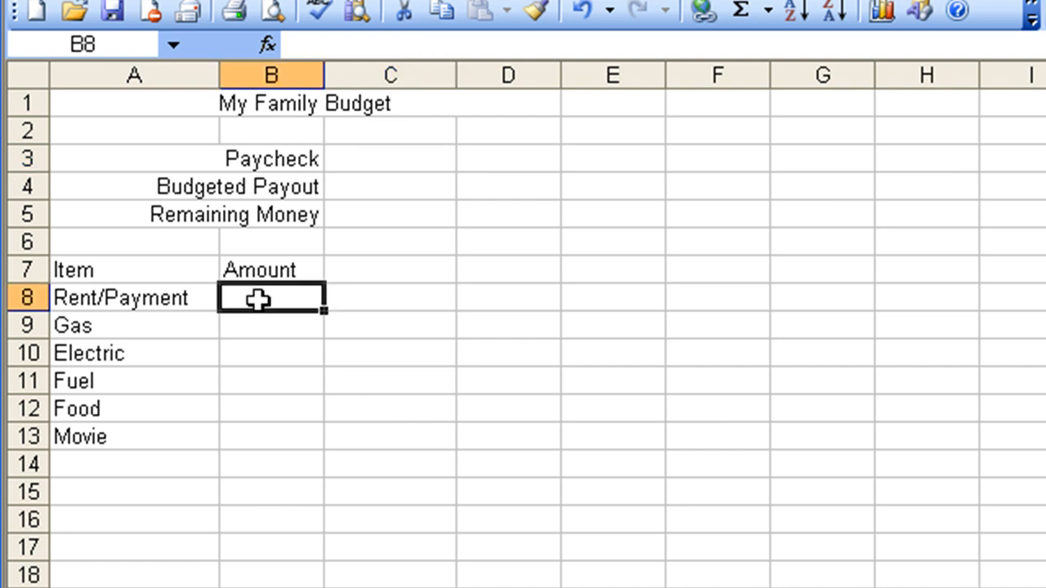
text(400)
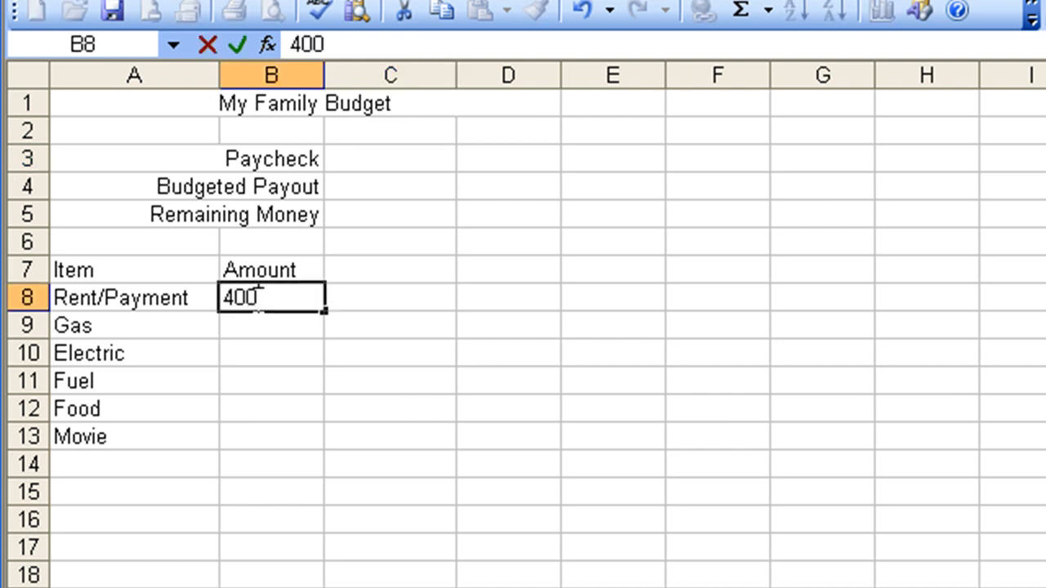
key(Return)
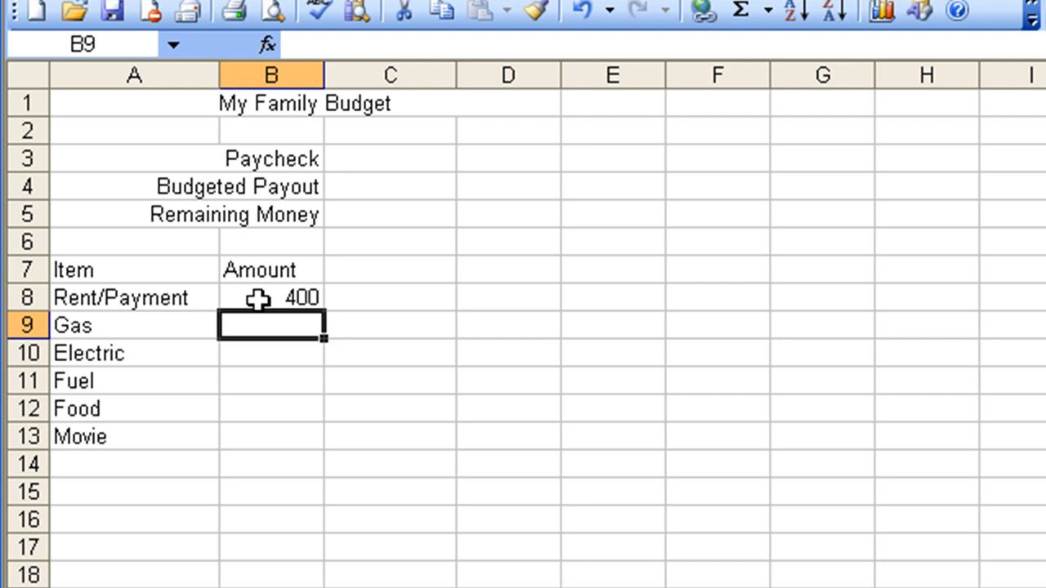
text(75)
key(Return)
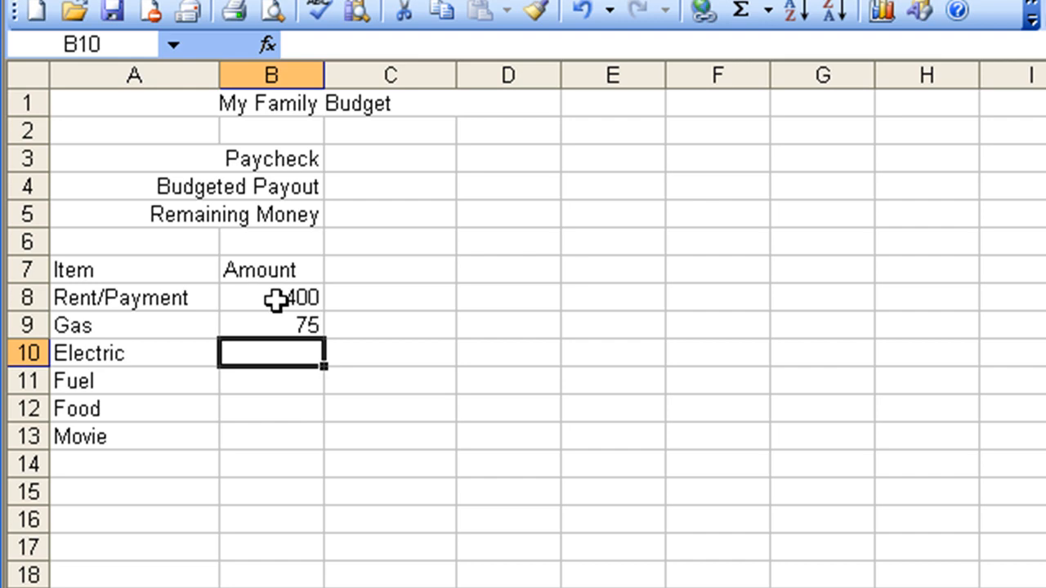
Choose the Currency number format for the Amount cells from B8 down past row 28
click(276, 301)
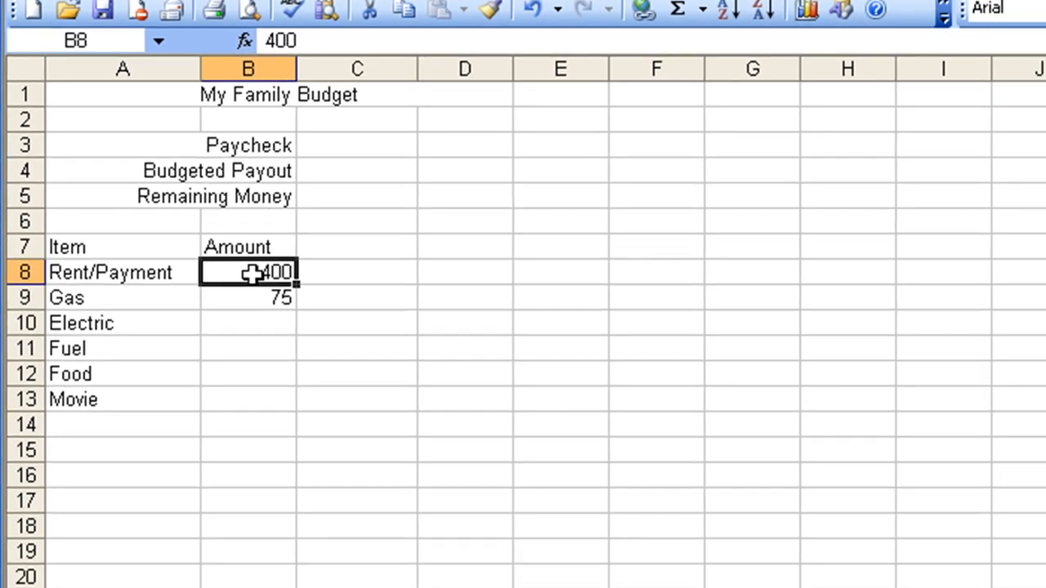
drag(276, 300, 266, 409)
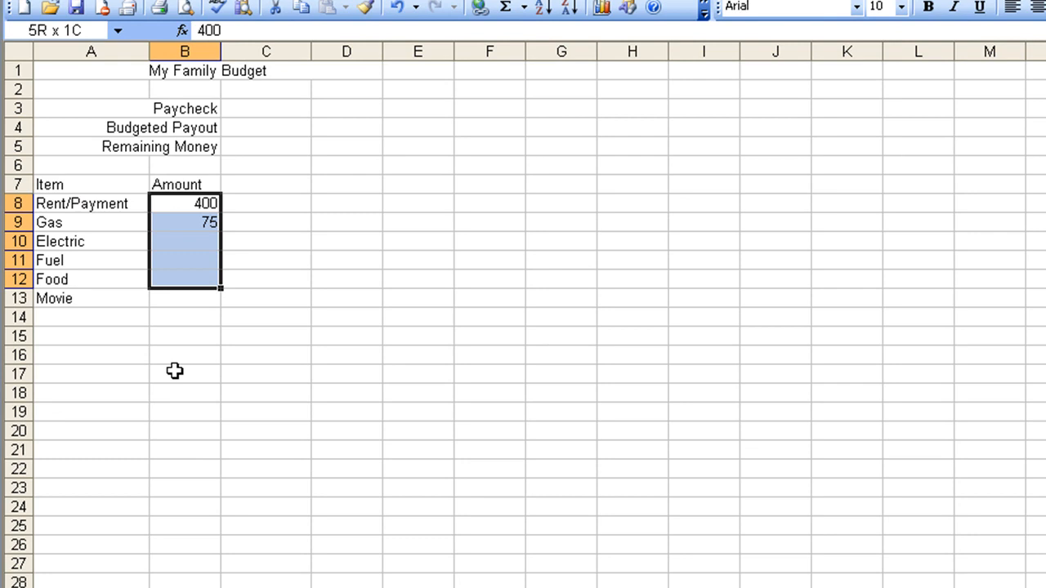
drag(175, 371, 175, 583)
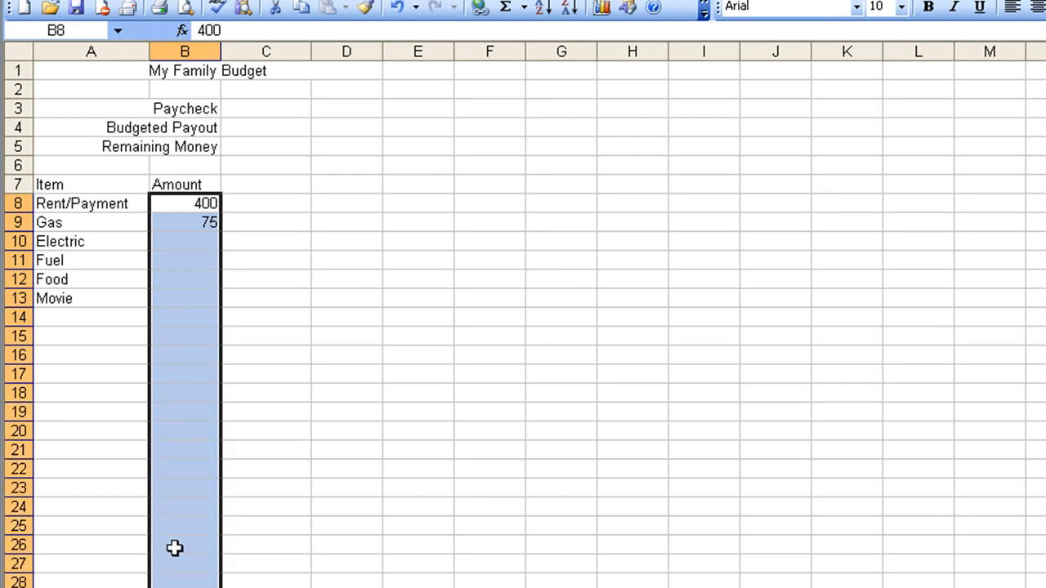
right_click(175, 549)
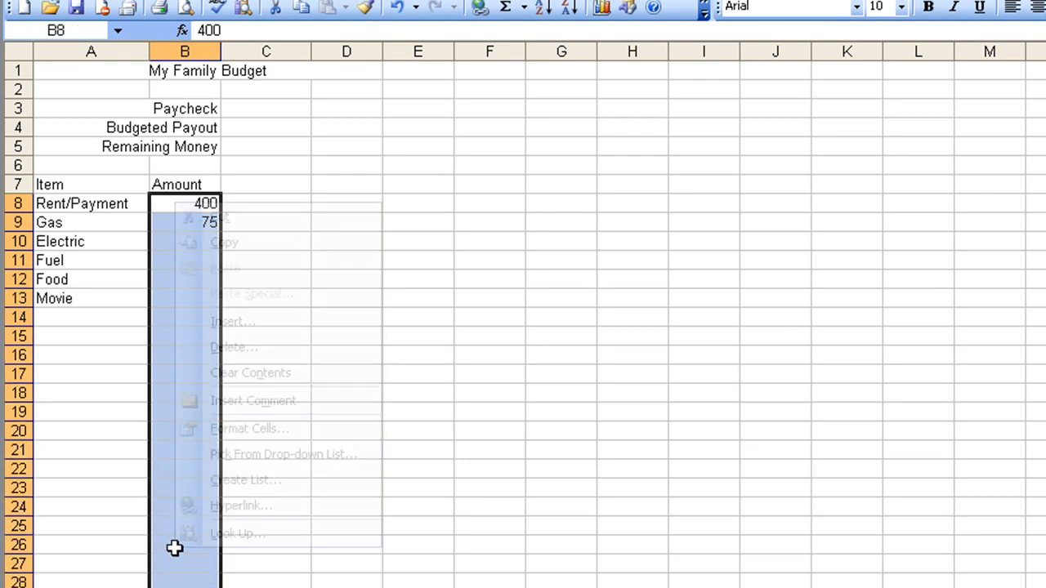
click(204, 428)
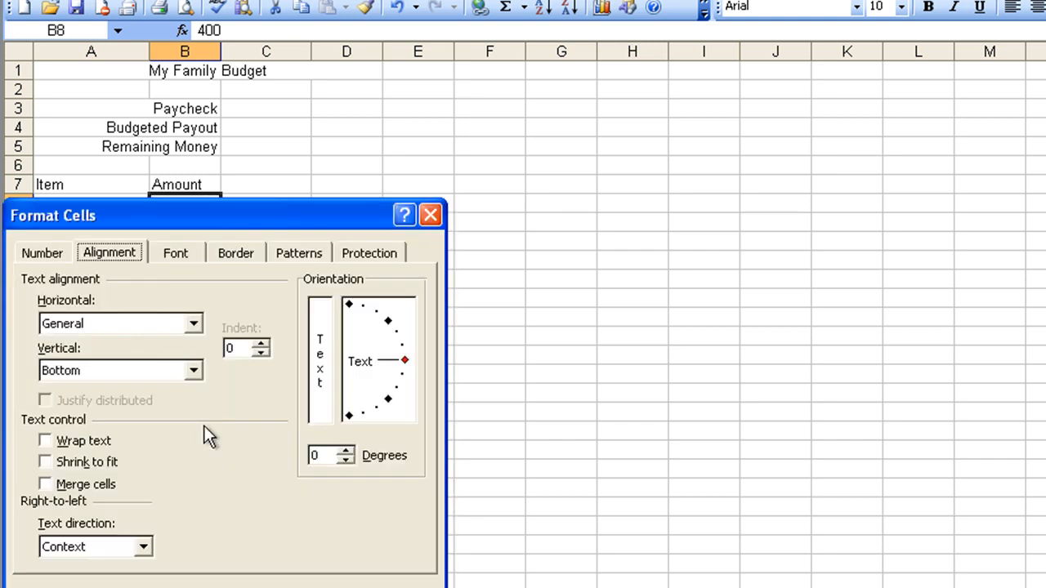
click(44, 250)
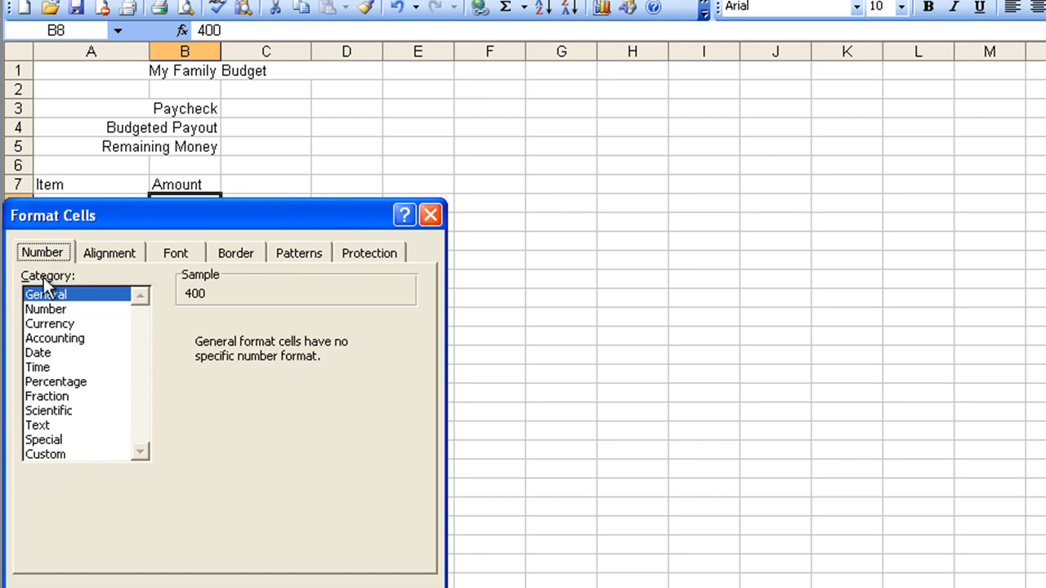
click(47, 327)
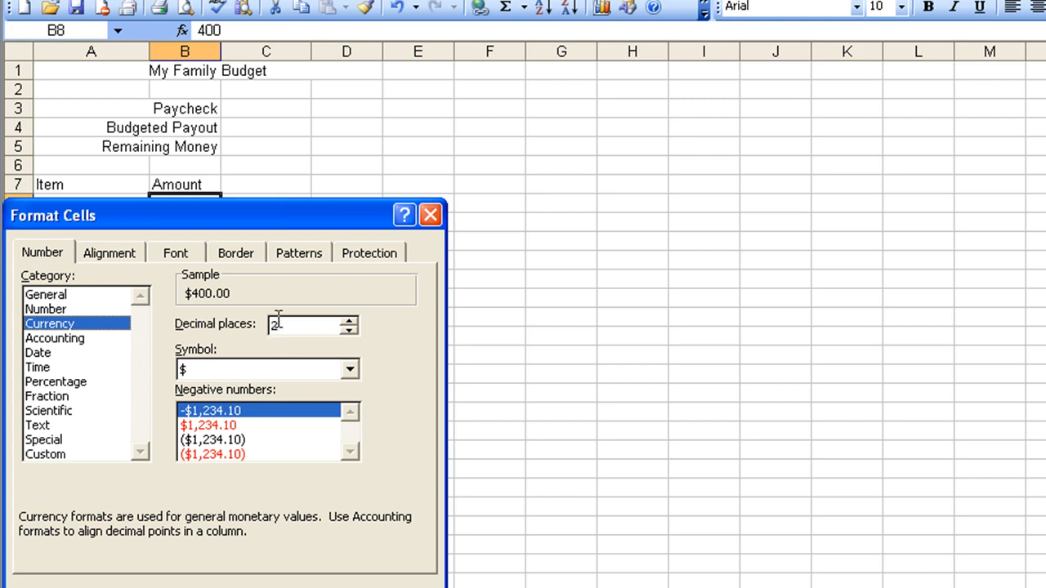
Keep the $ symbol, set negative amounts to the red parenthesised style ($1,234.10), and apply the currency format
click(353, 373)
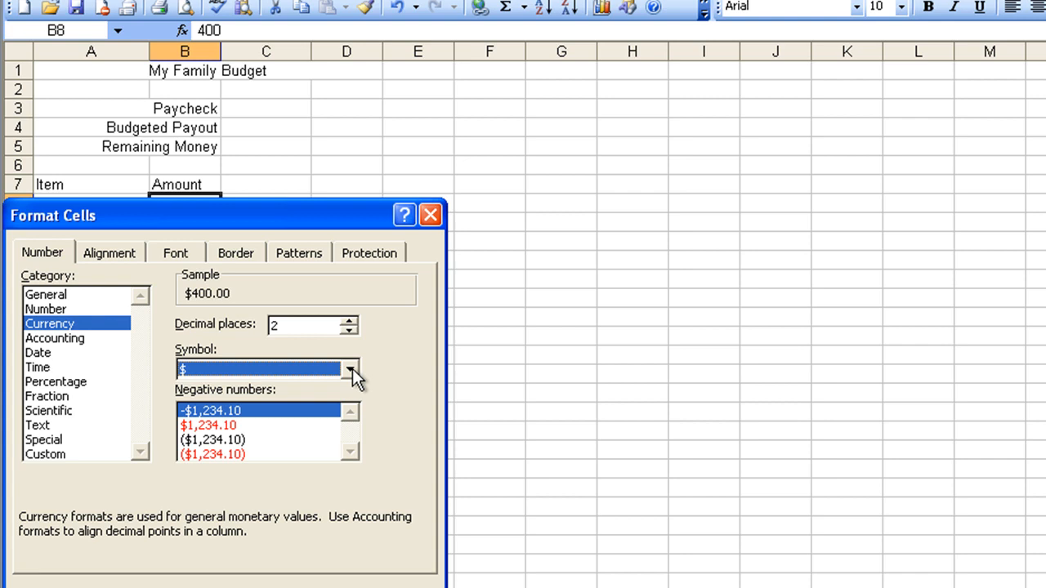
click(214, 425)
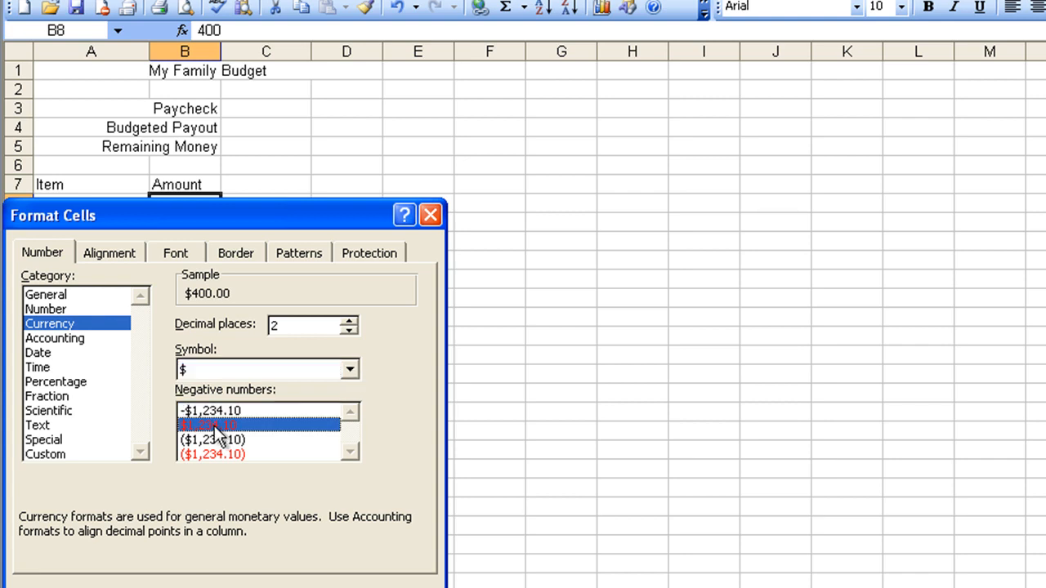
click(210, 413)
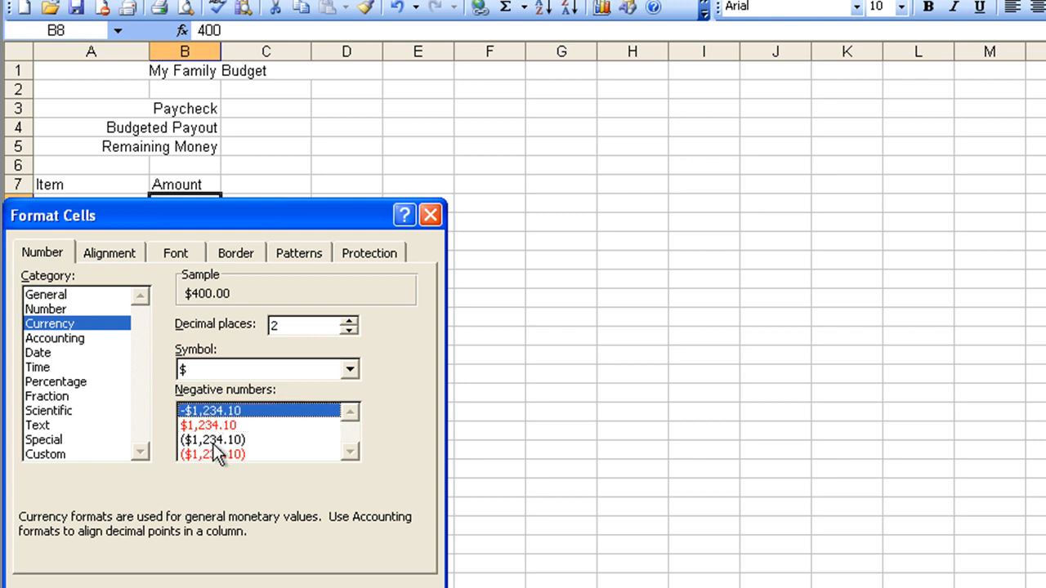
click(204, 426)
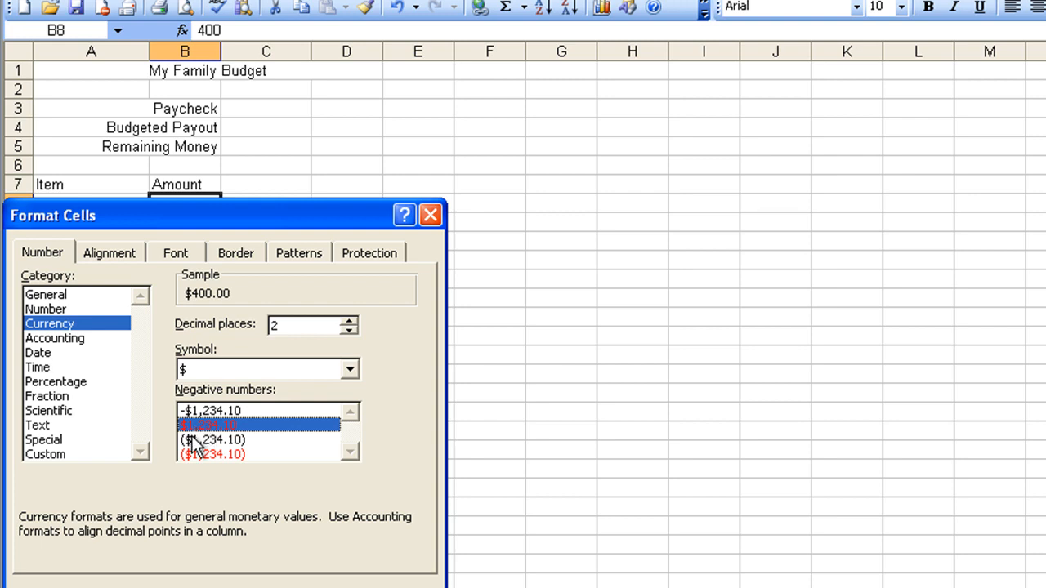
click(196, 449)
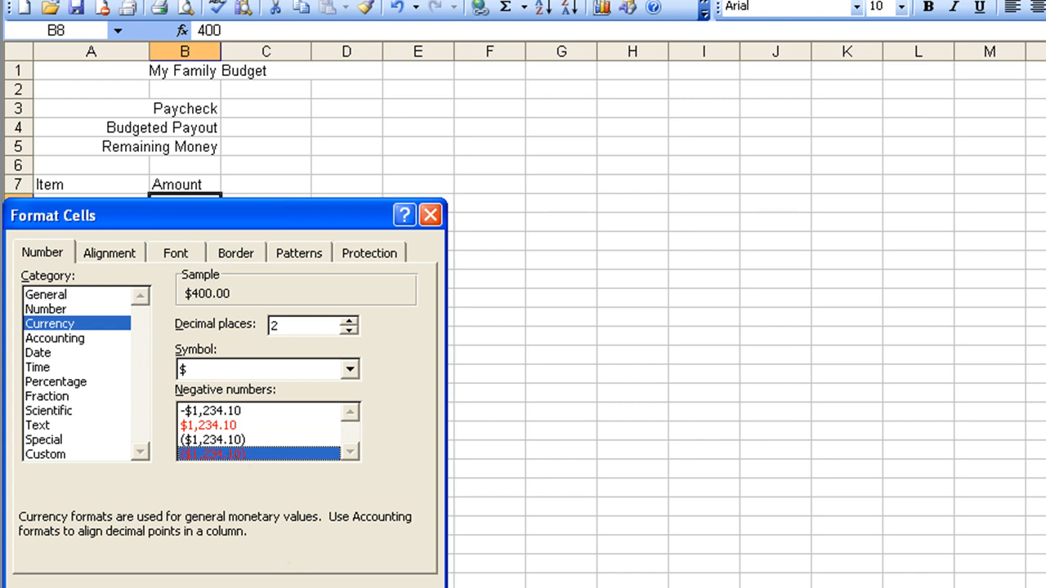
click(290, 587)
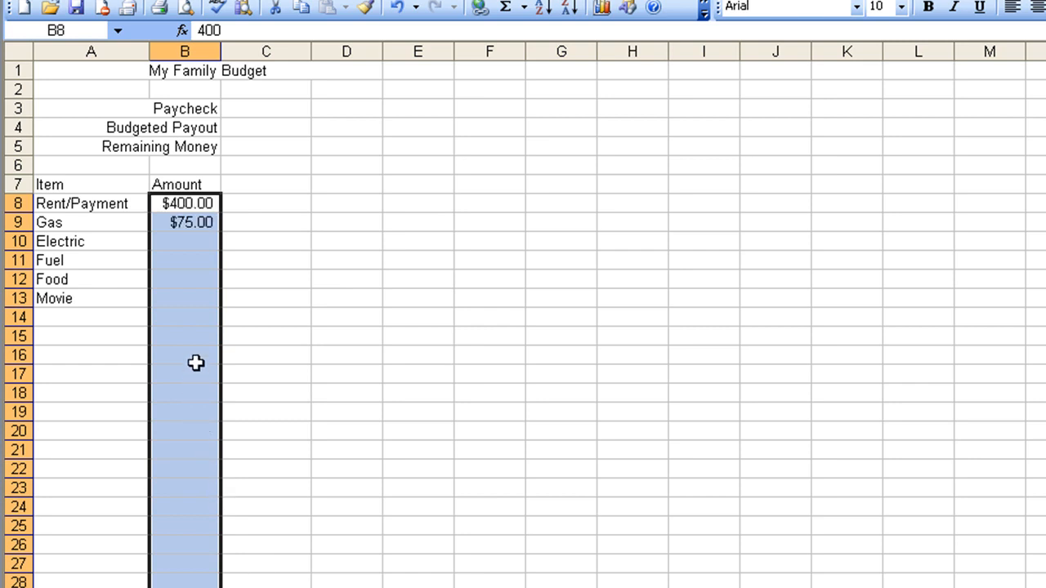
click(188, 255)
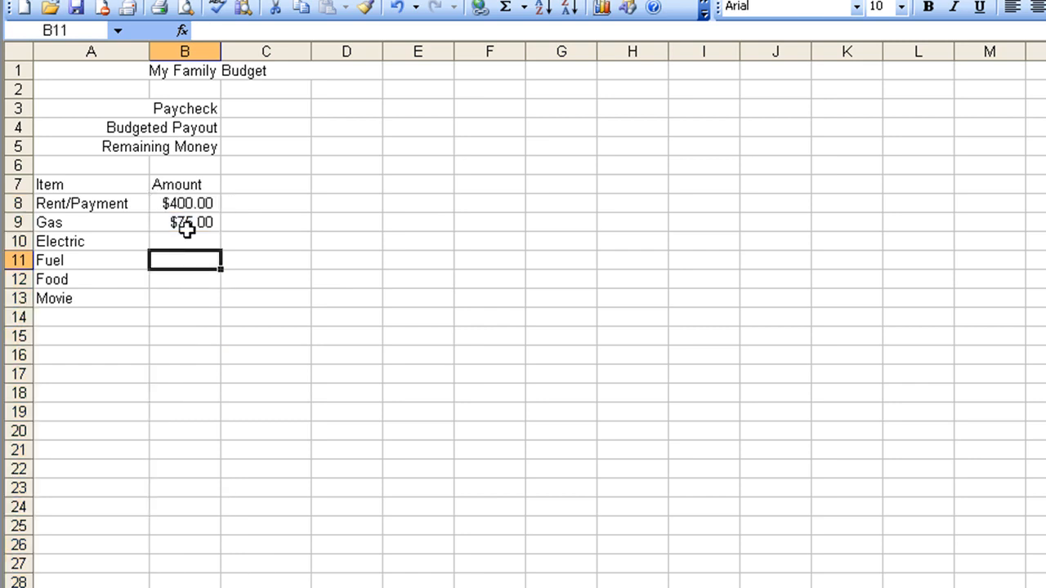
Enter 2500 as the Paycheck amount in C3 and apply the dollar currency style to C3 through C5
click(249, 110)
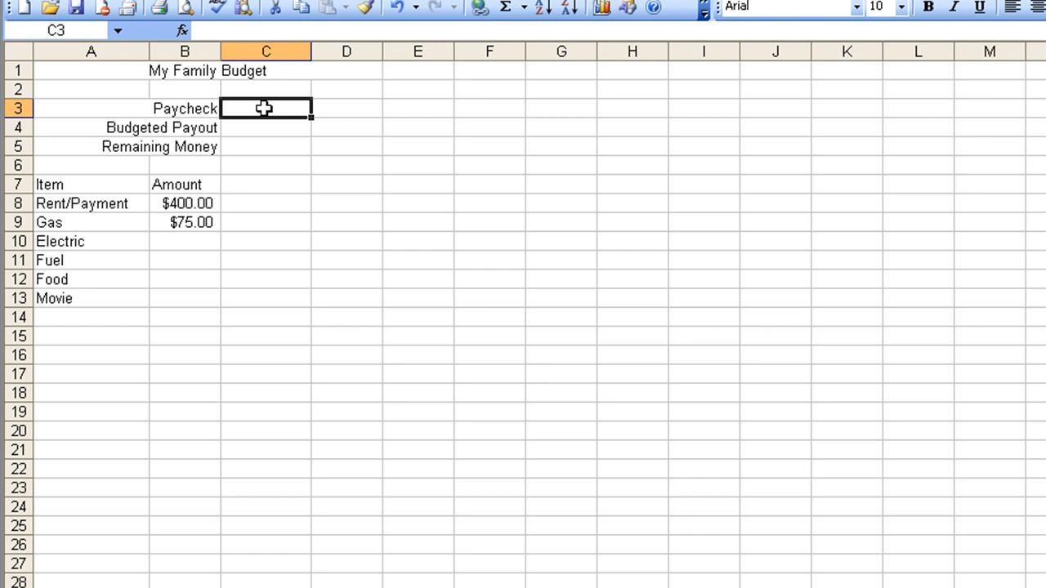
text(2500)
key(Return)
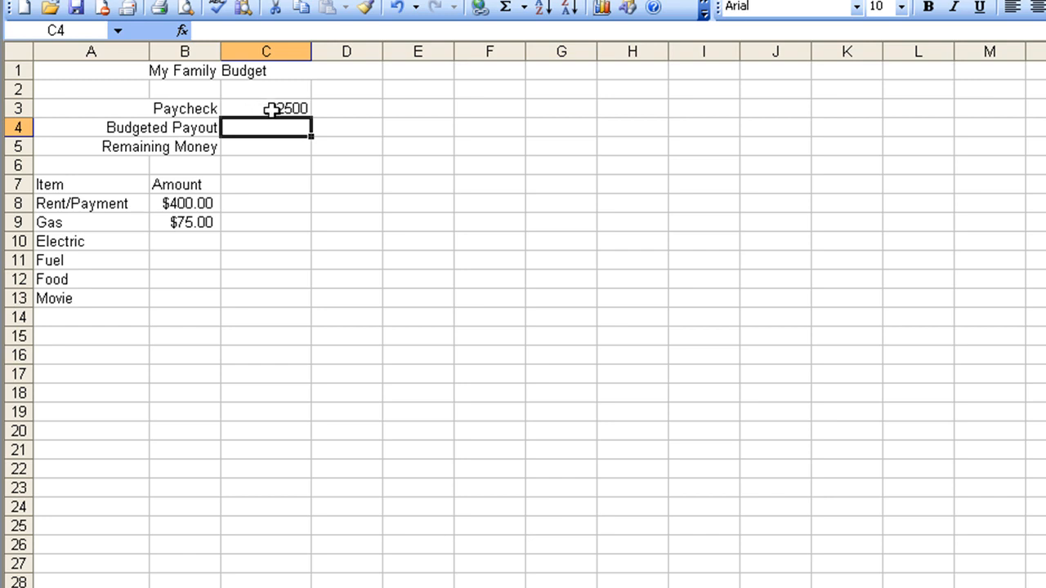
click(271, 110)
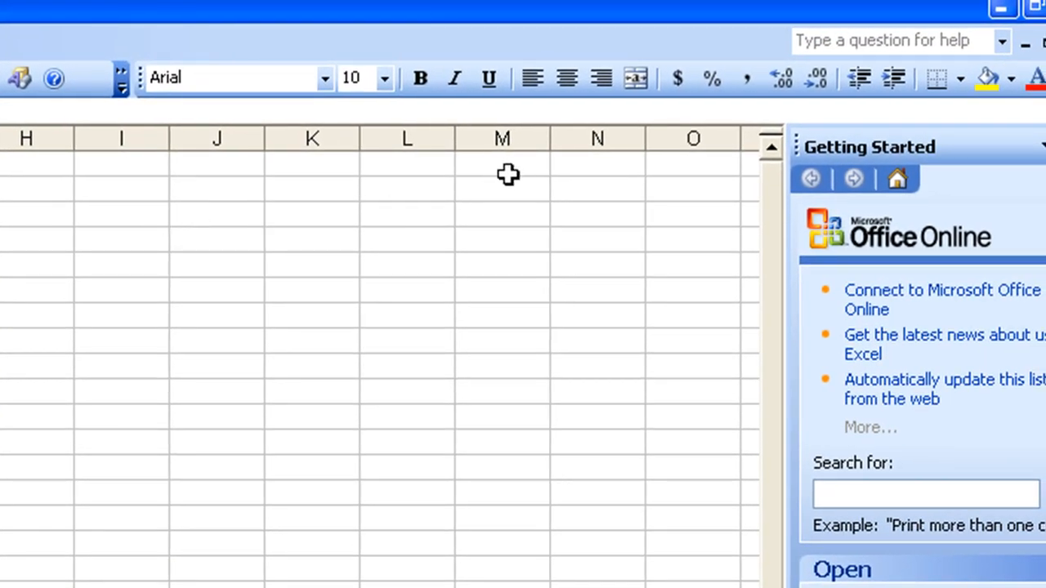
click(678, 85)
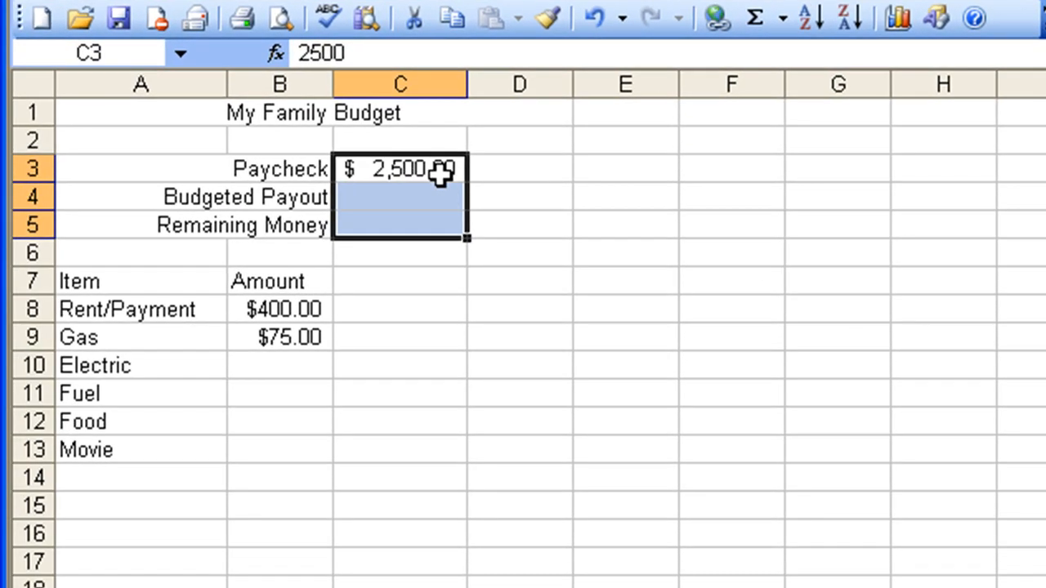
click(433, 173)
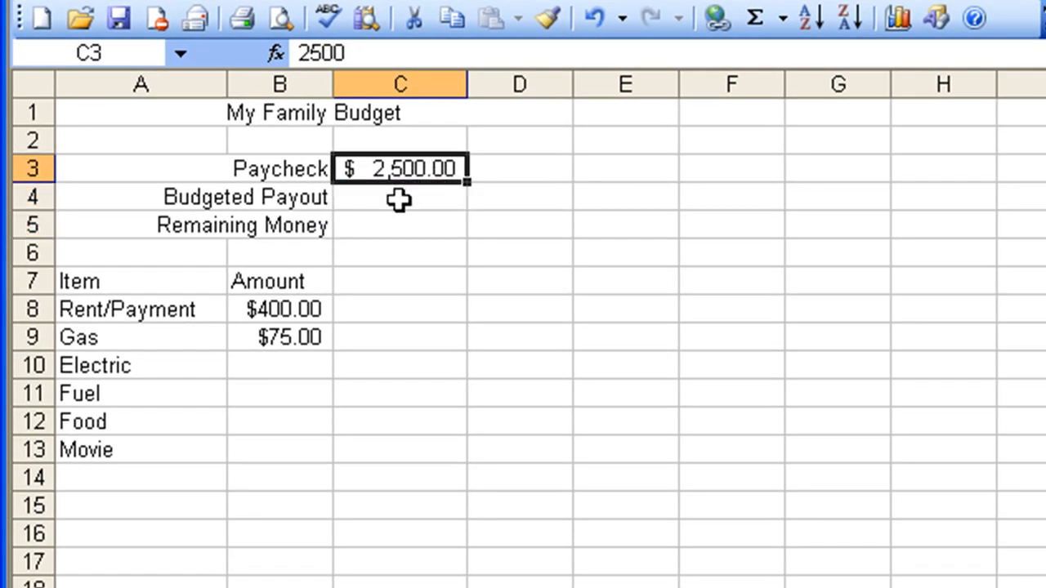
click(396, 196)
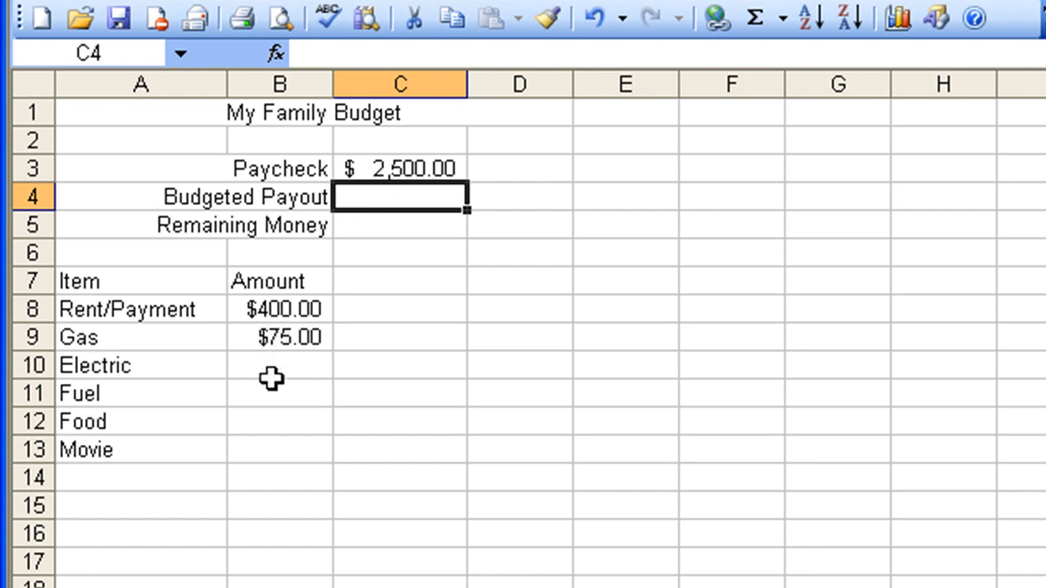
click(273, 466)
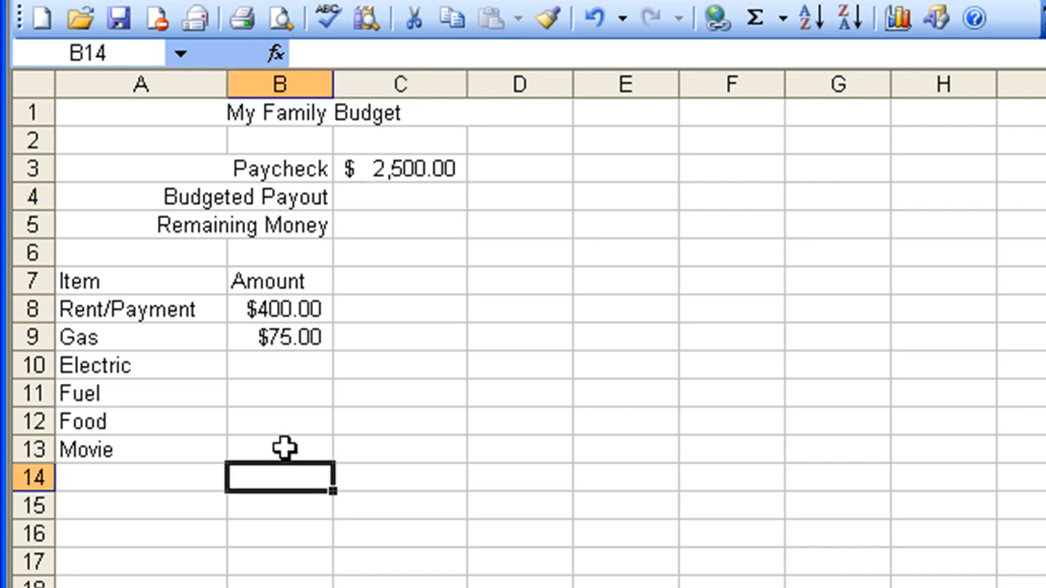
right_click(273, 467)
click(284, 374)
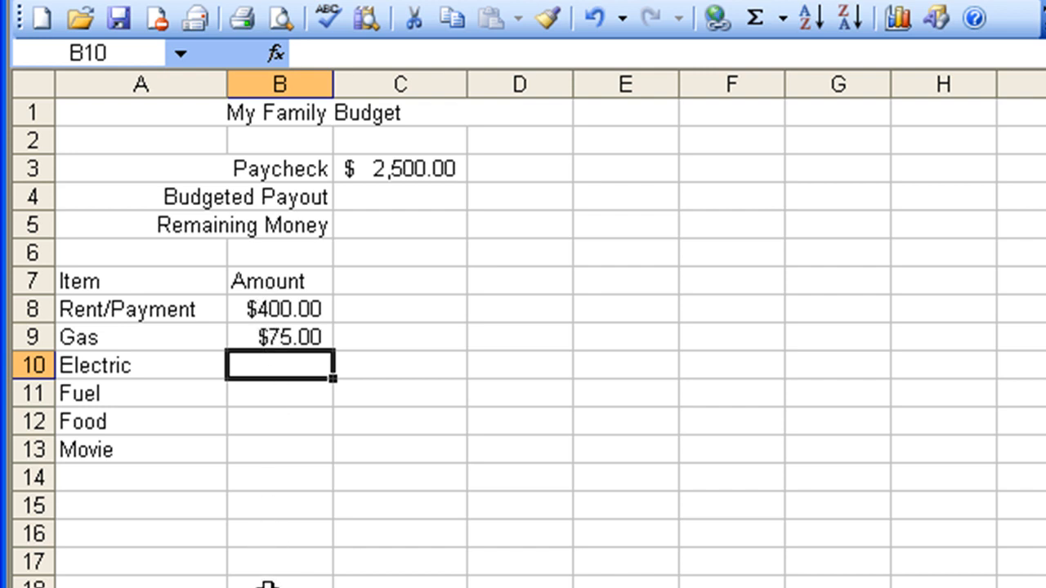
click(276, 308)
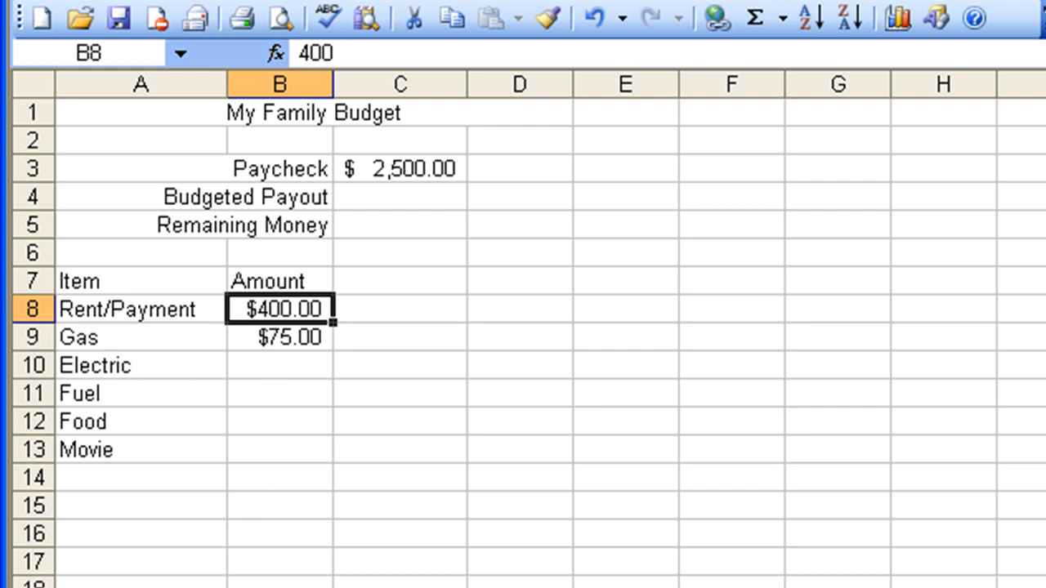
Enter the formula =sum(b8:b21) in C4 to total the item amounts as the Budgeted Payout
click(404, 197)
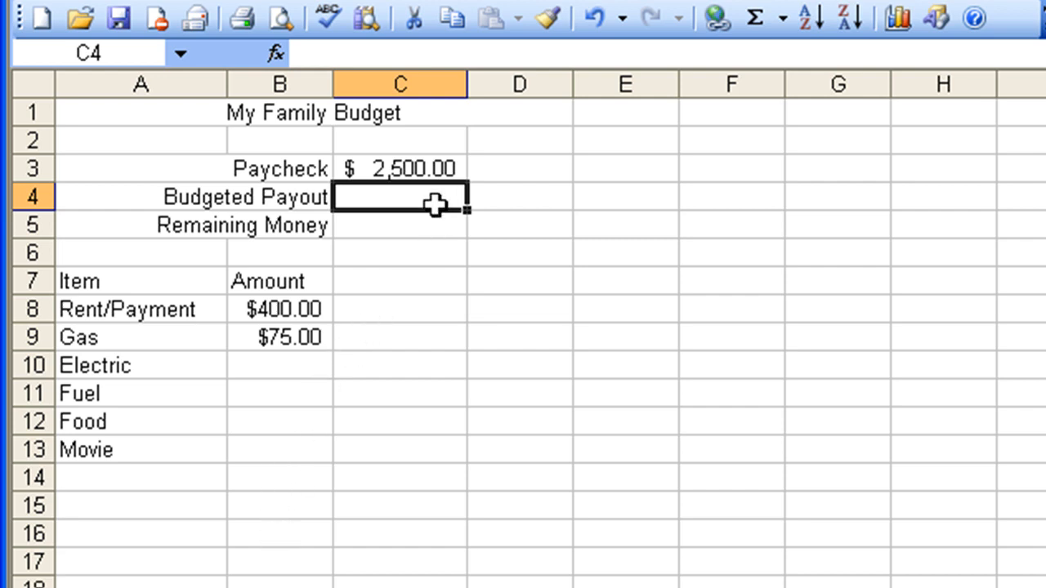
text(=)
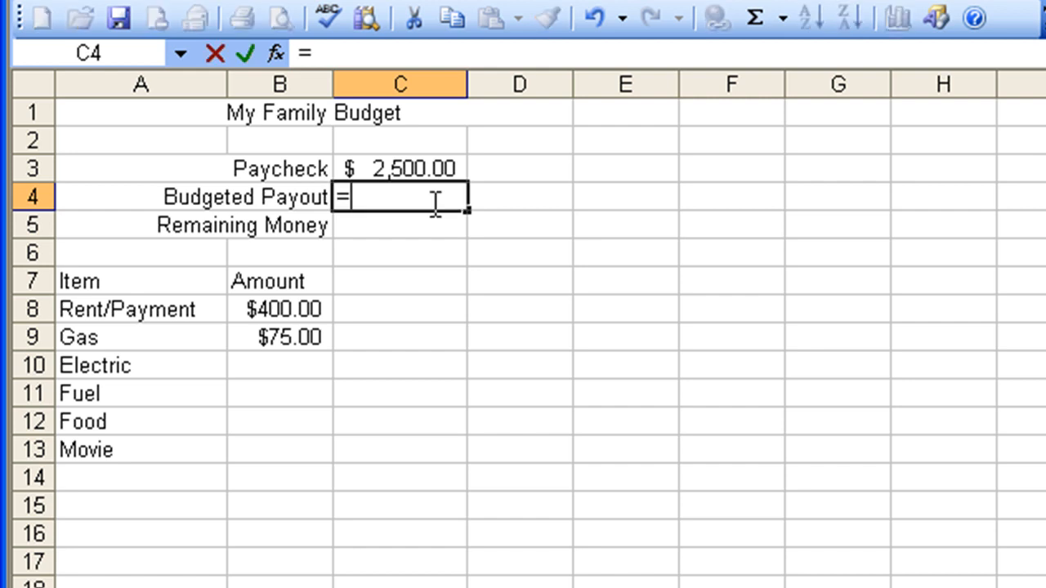
text(sum)
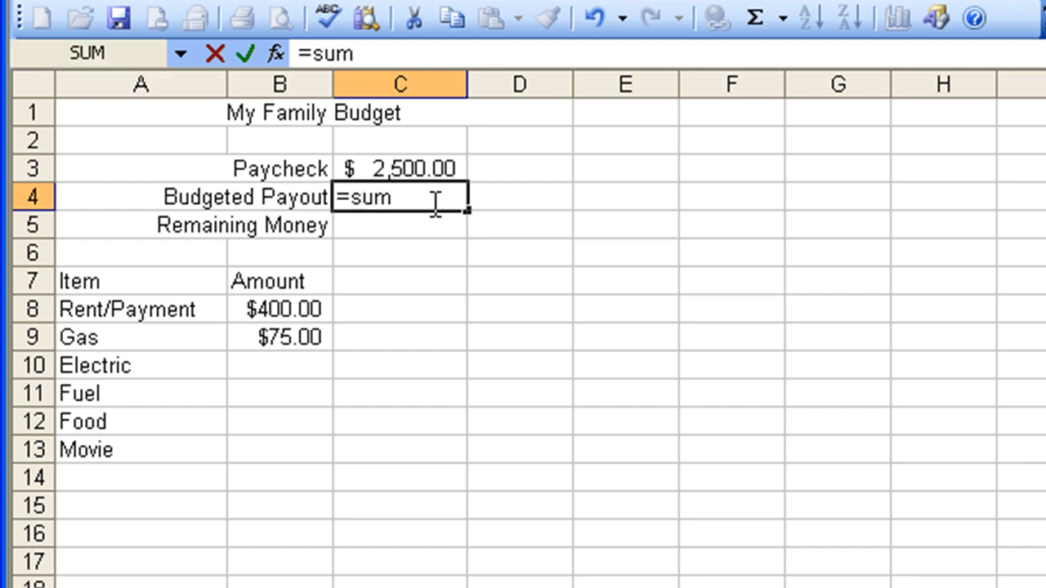
text(()
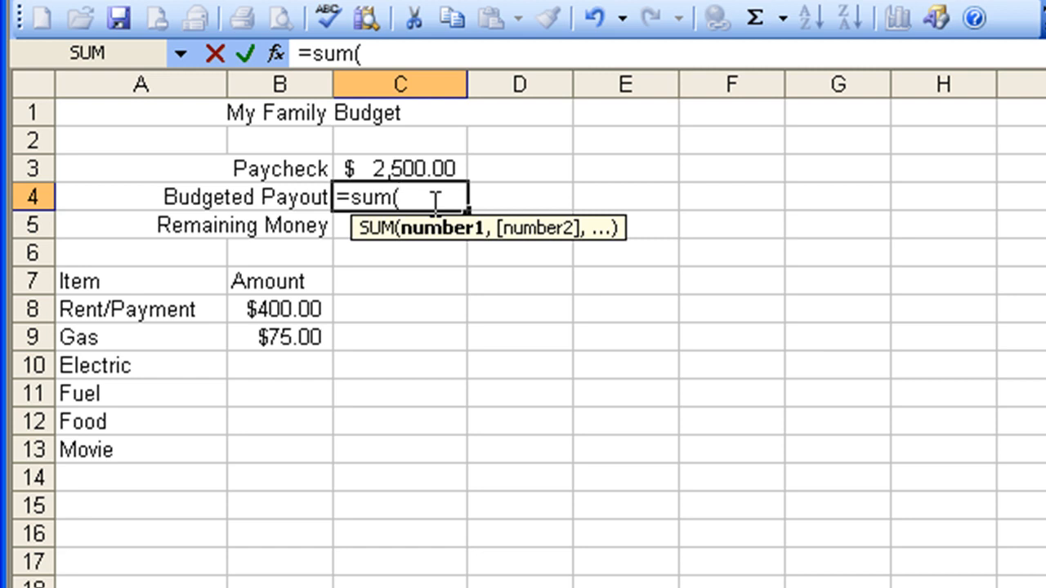
text(b8)
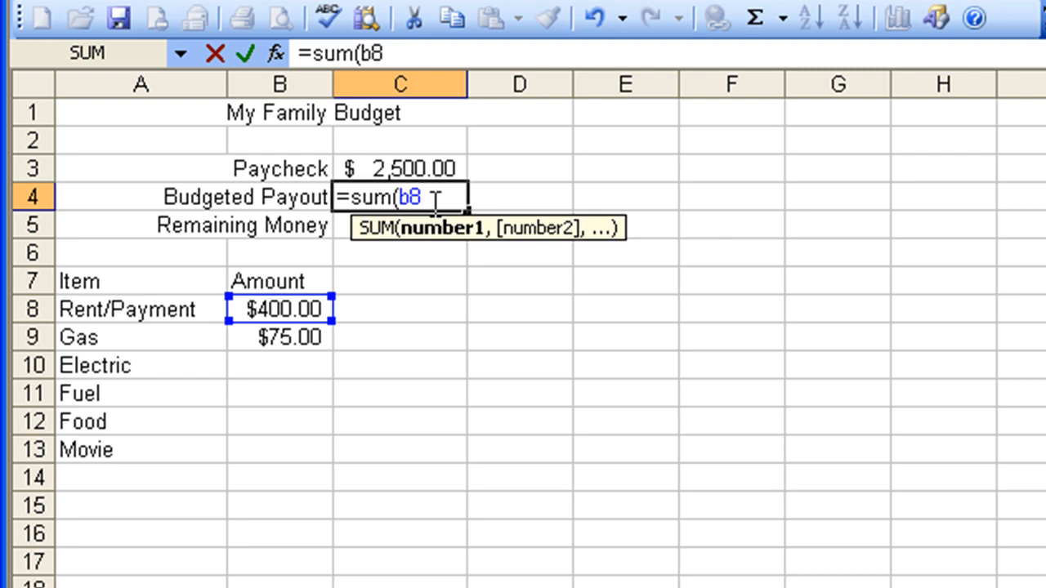
text(:)
text(b21)
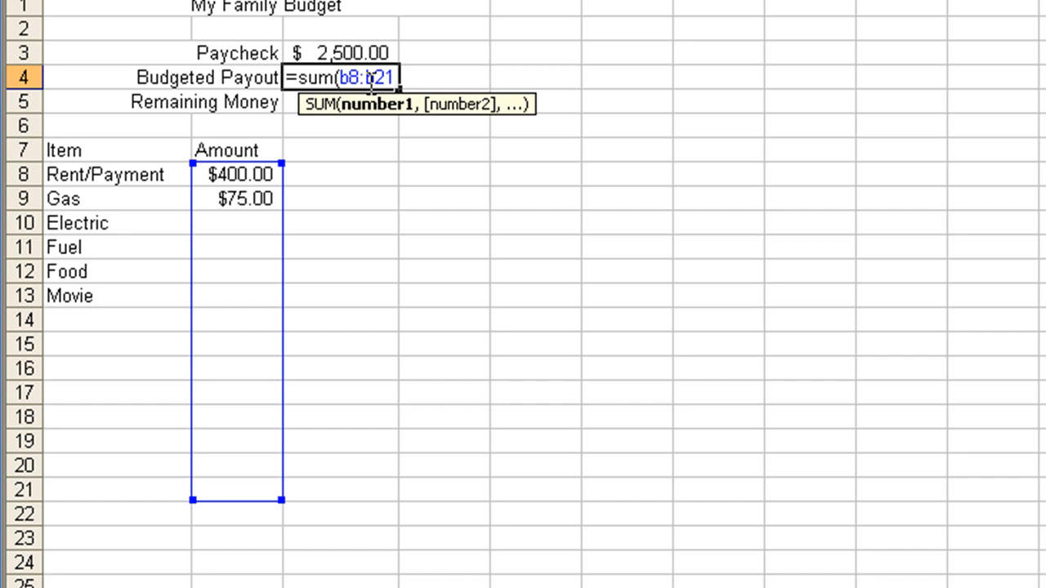
text())
key(Return)
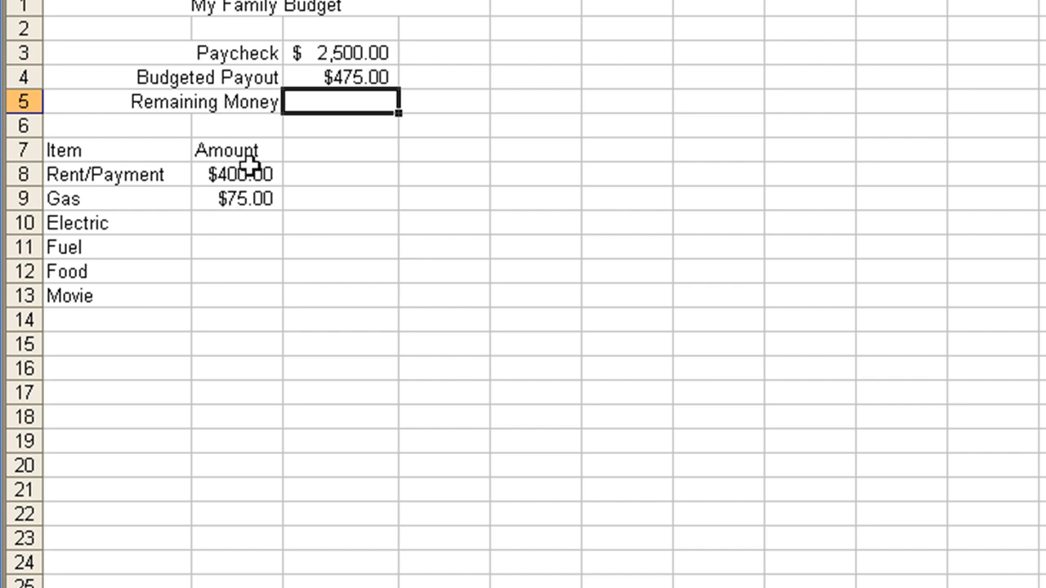
Enter the amounts 50 for Electric in B10 and 234 for Fuel in B11
click(241, 224)
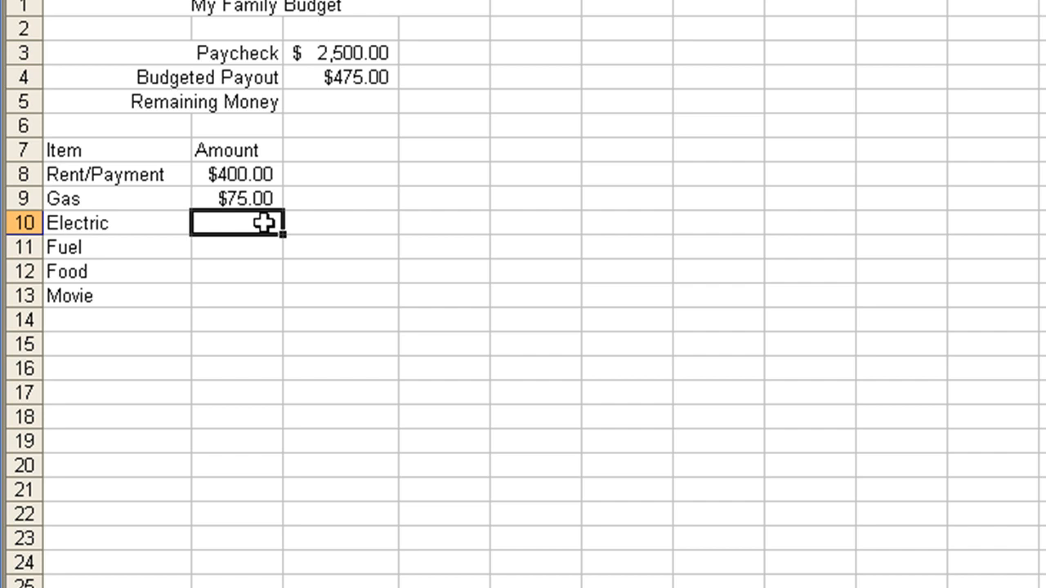
text(50)
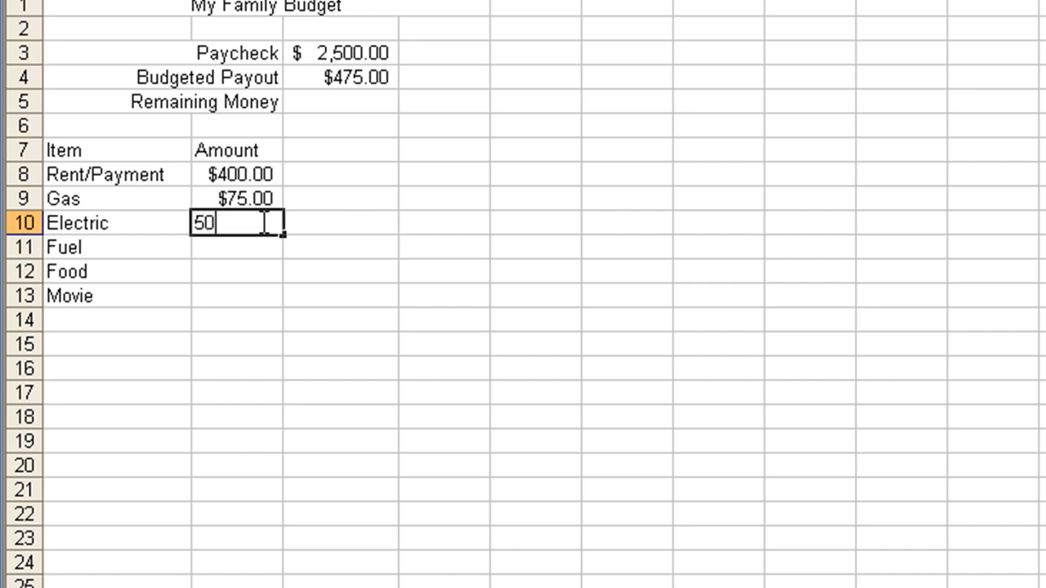
key(Return)
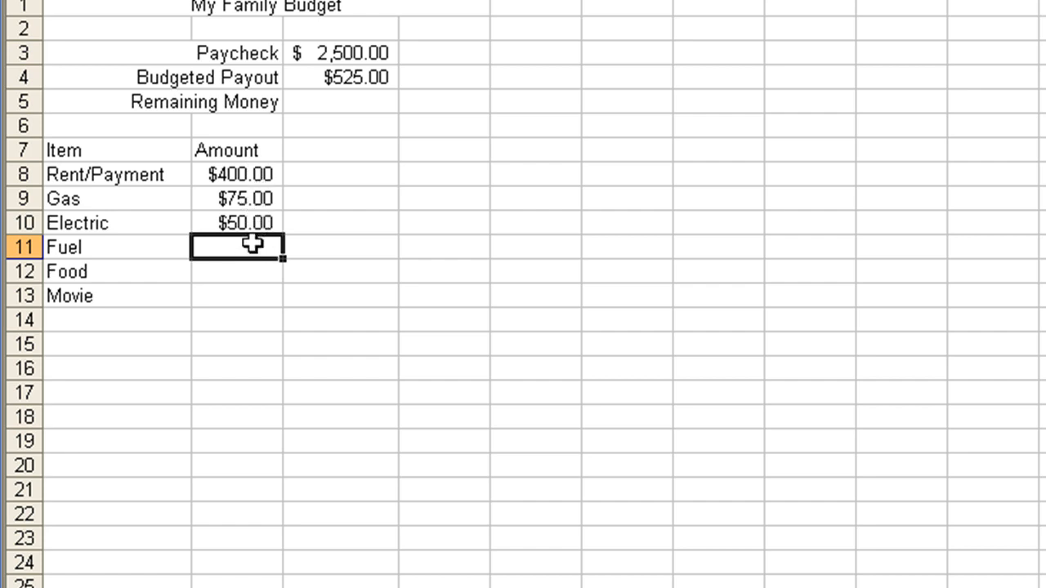
text(234)
key(Return)
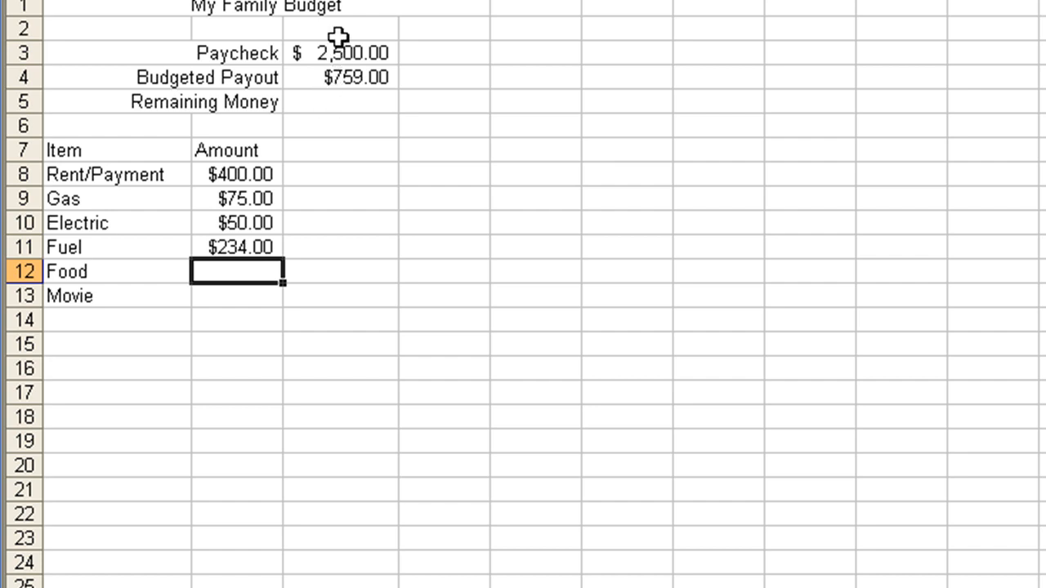
Enter the formula =c3-c4 in C5 to calculate the Remaining Money from the paycheck and the budgeted payout
click(351, 103)
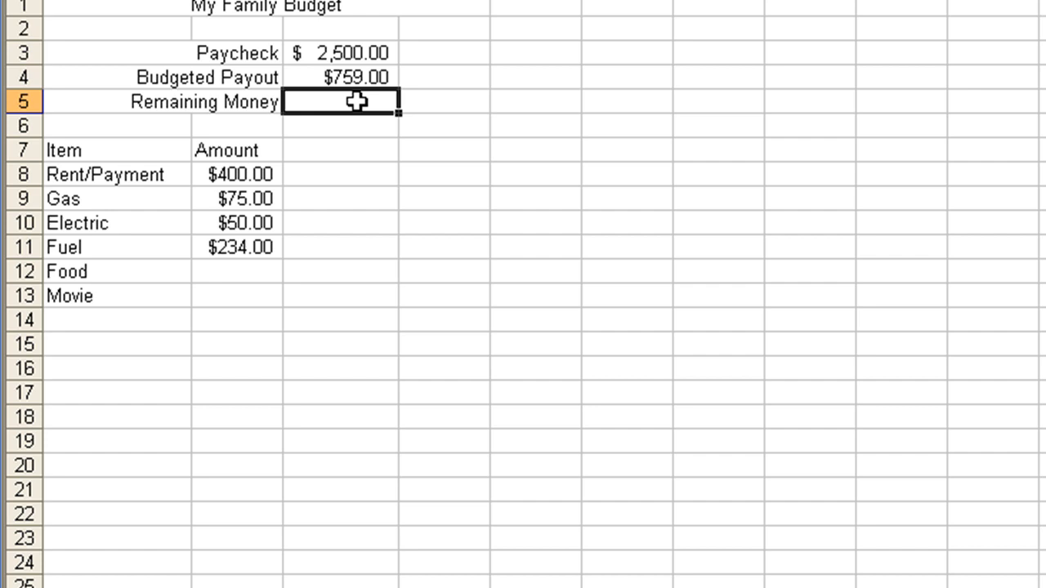
text(=)
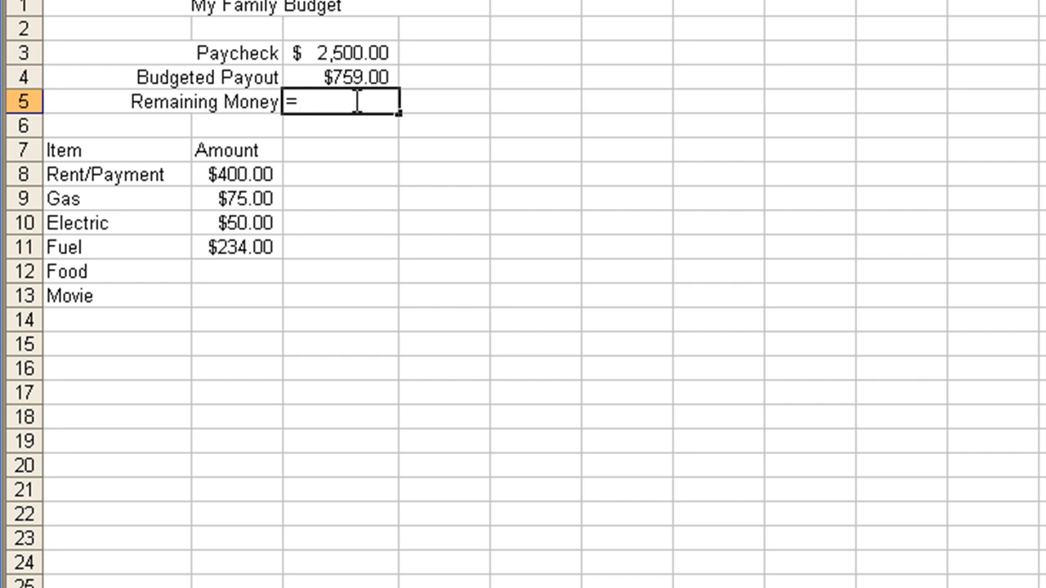
text(c3)
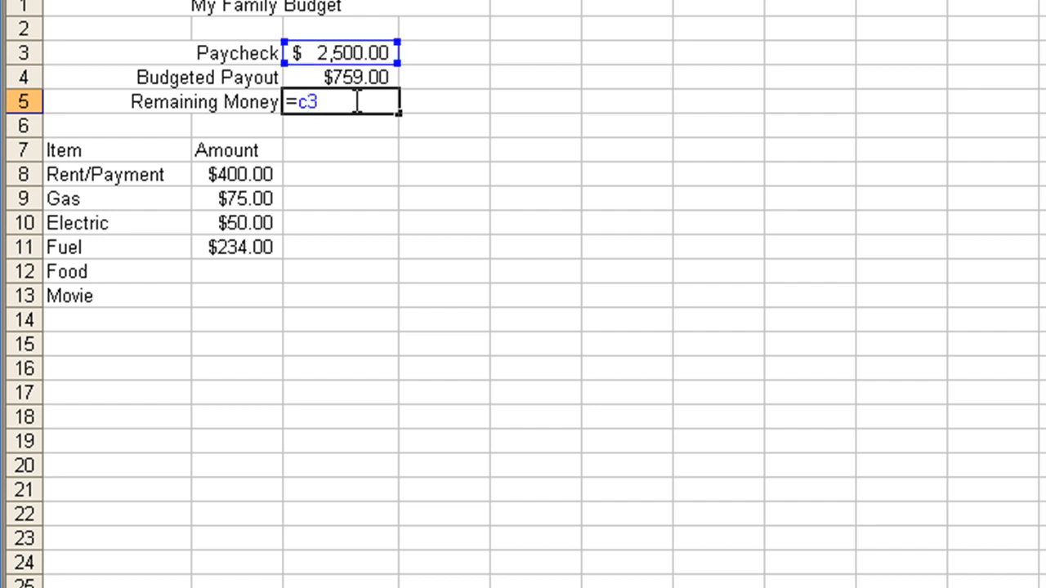
text(-c4)
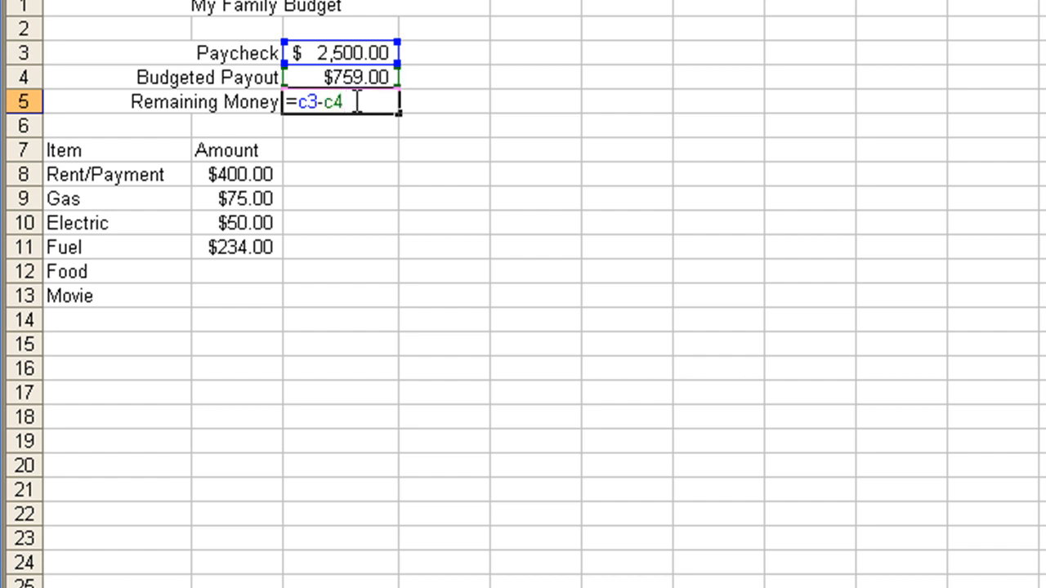
key(Return)
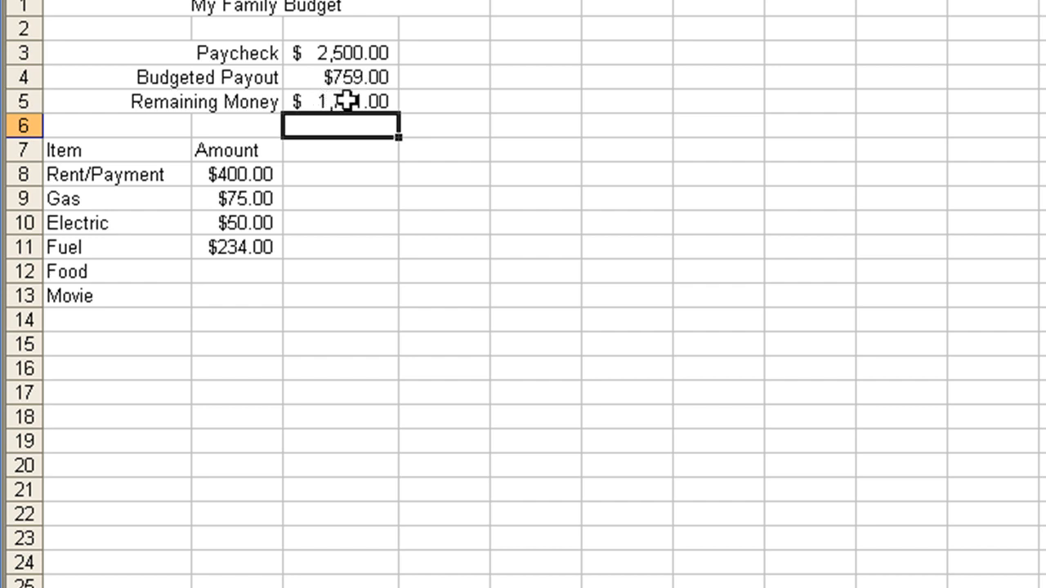
Enter the amount 550 for Food in B12
click(237, 272)
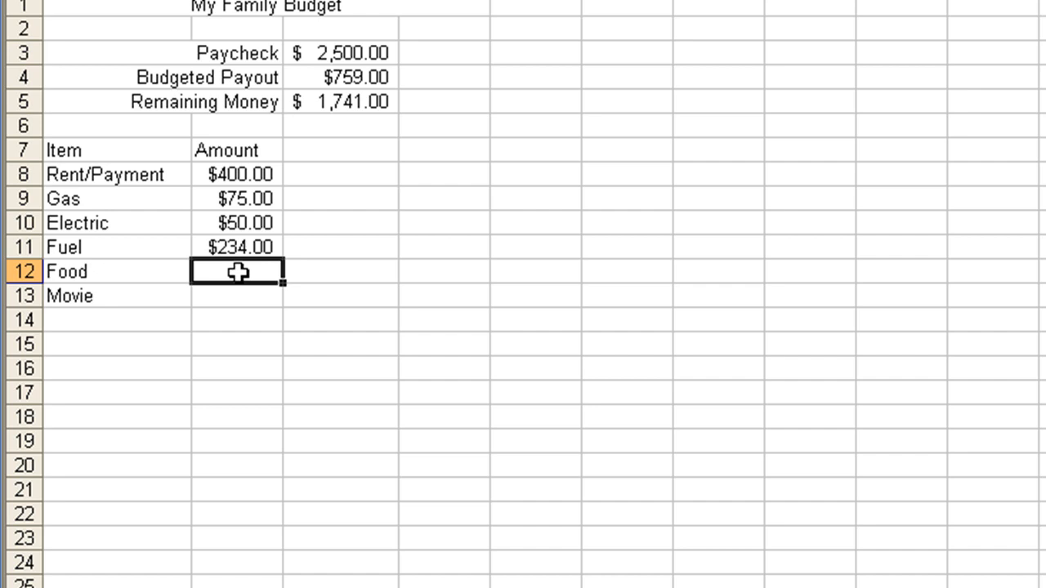
double_click(237, 272)
text(550)
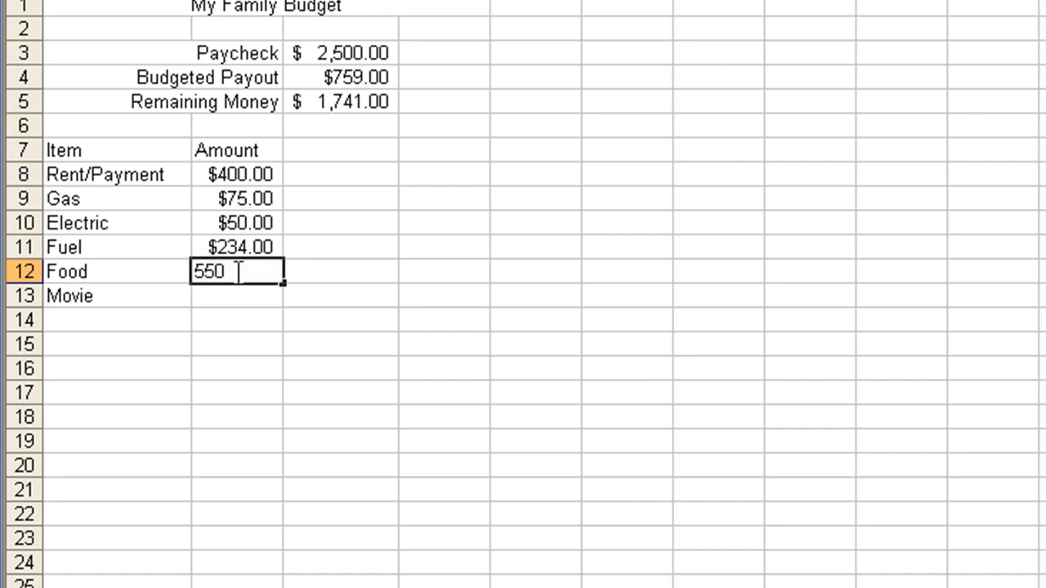
key(Return)
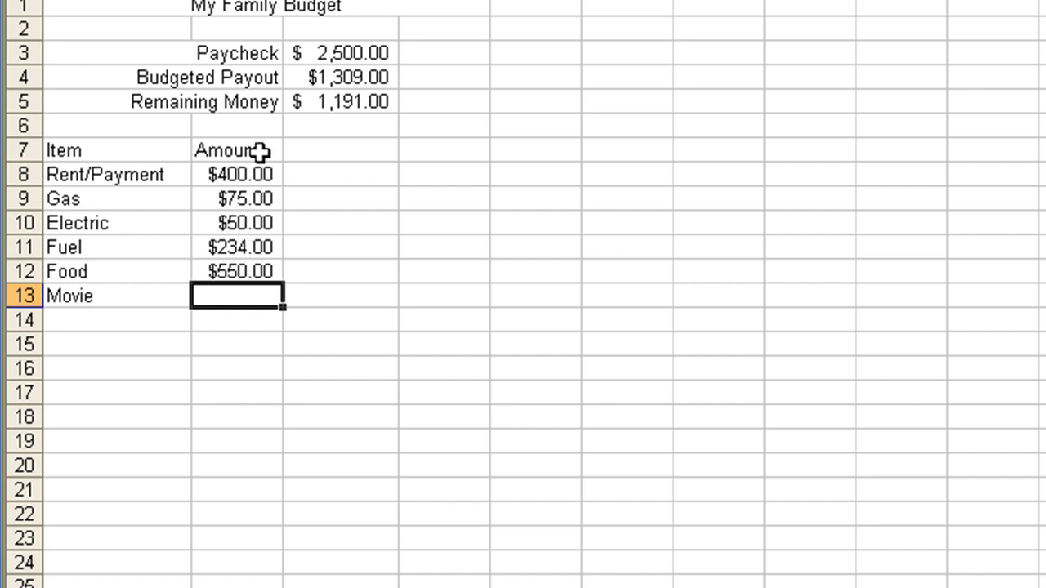